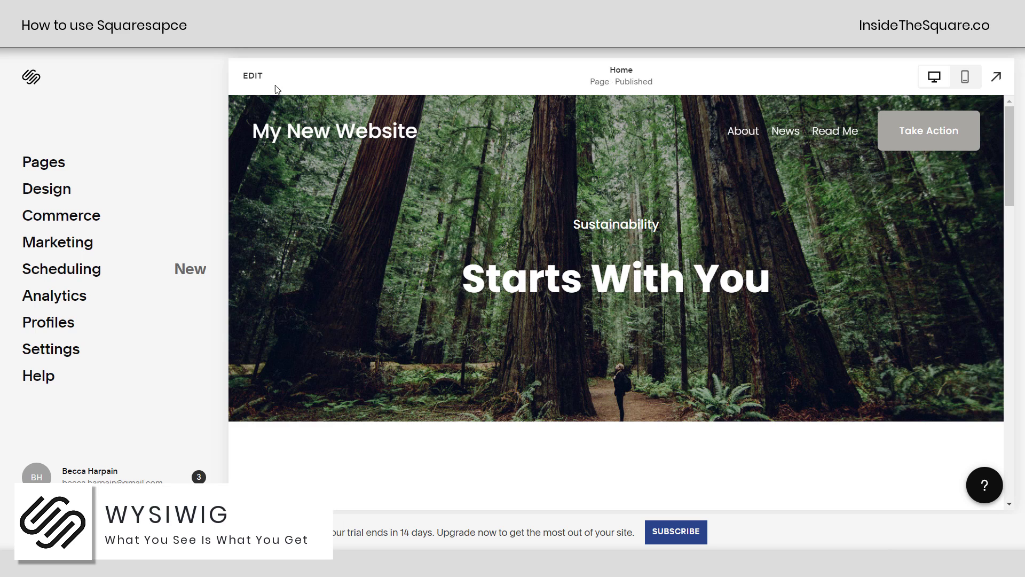
Step: Open the Home page editor and scroll to the footer, then back up to the forest hero
left_click(253, 77)
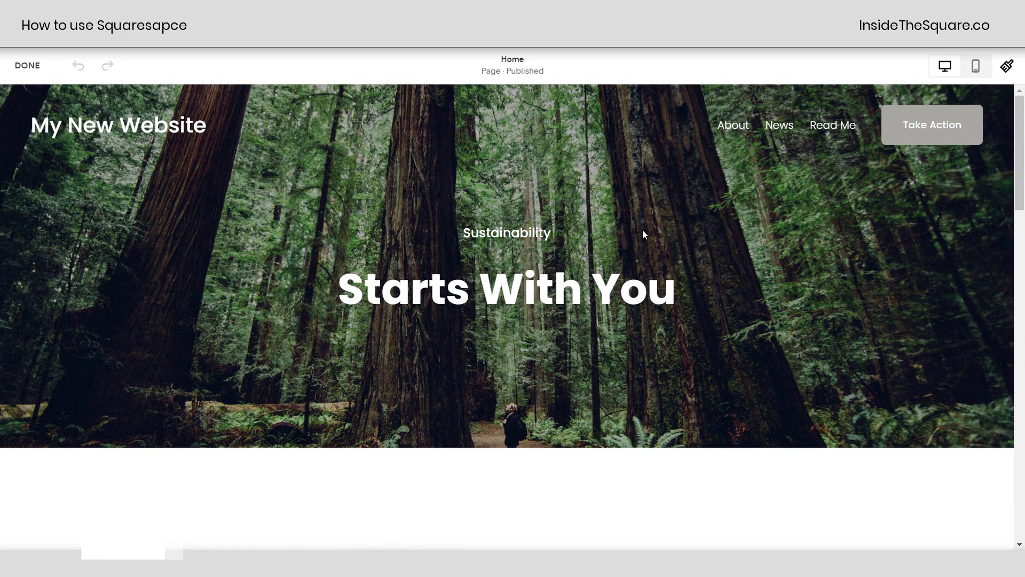
mouse_move(533, 231)
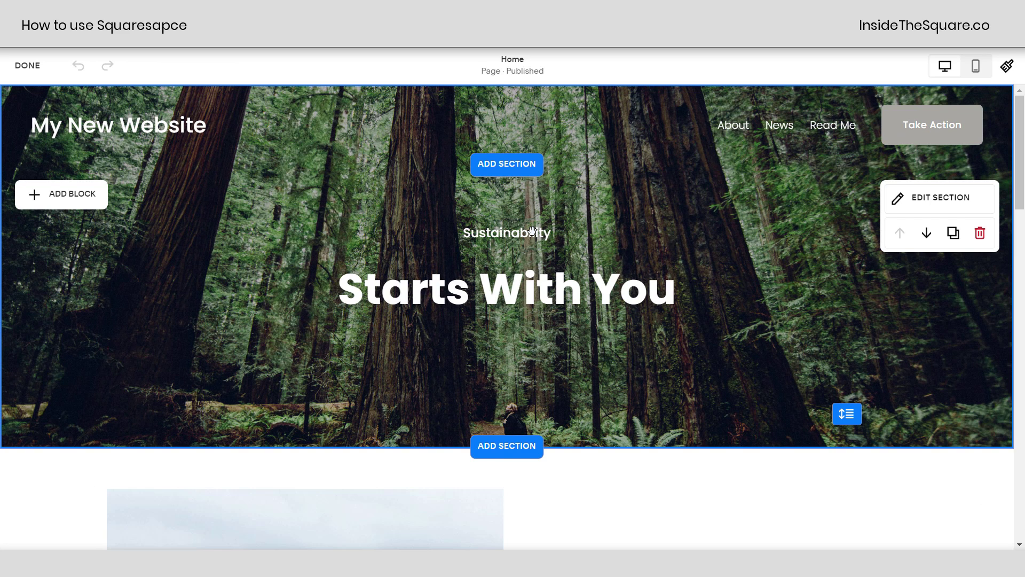
scroll(532, 230, "down", 6)
scroll(533, 231, "down", 10)
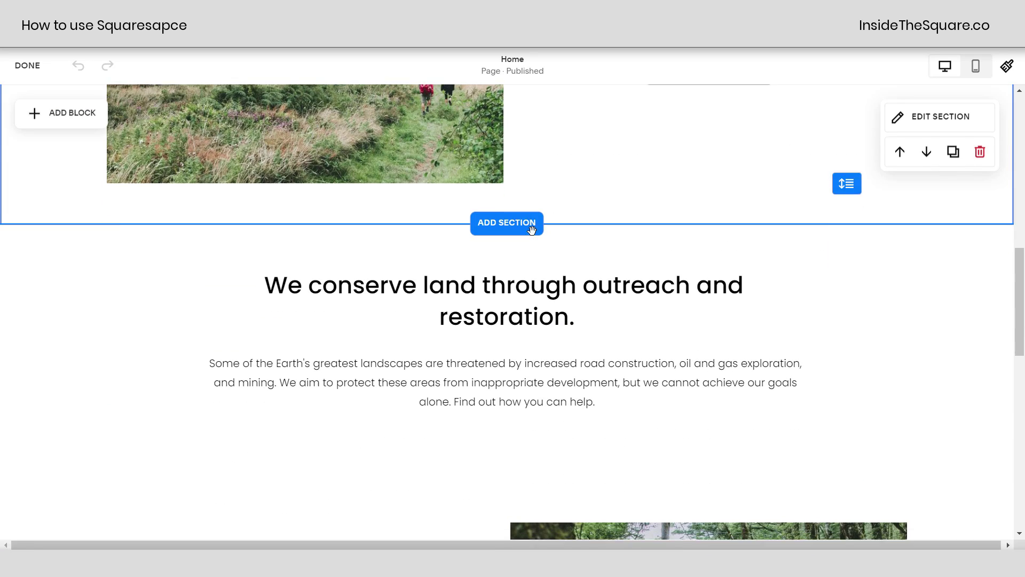
scroll(532, 231, "down", 9)
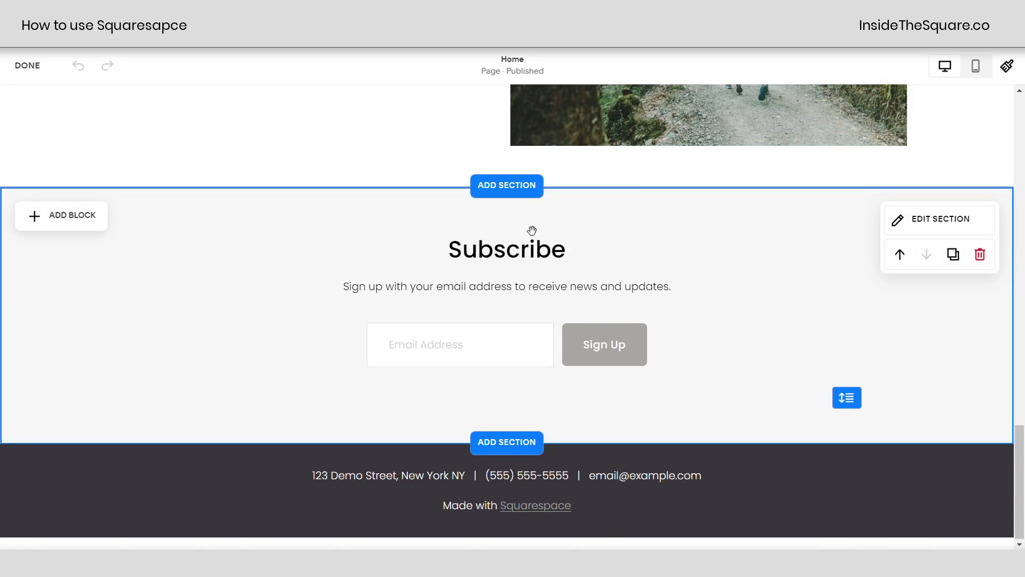
scroll(533, 231, "up", 18)
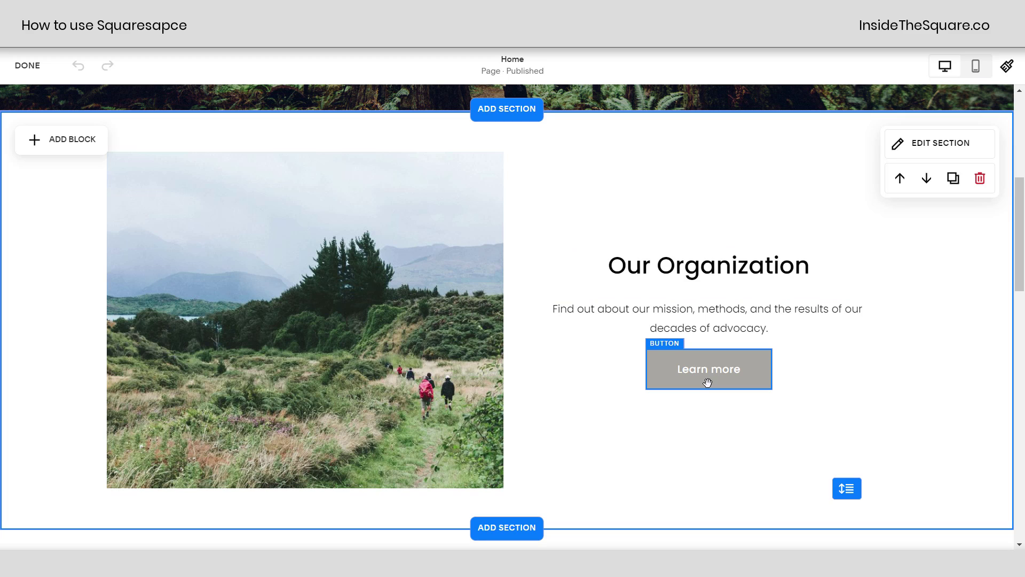
scroll(670, 284, "up", 5)
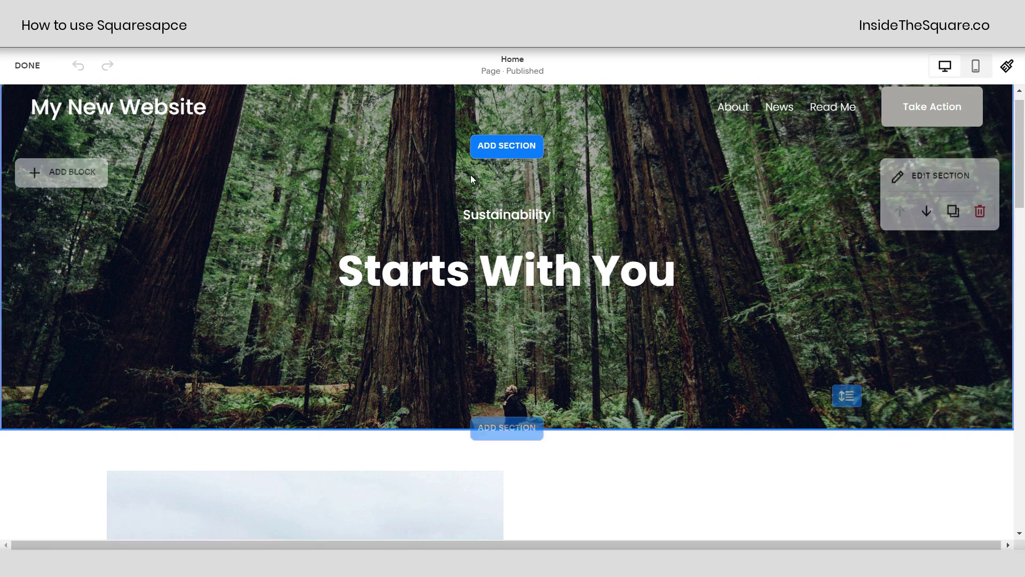
Step: Drop an Image block from the Basic list onto the hero grid, left of 'Starts With You'
left_click(73, 176)
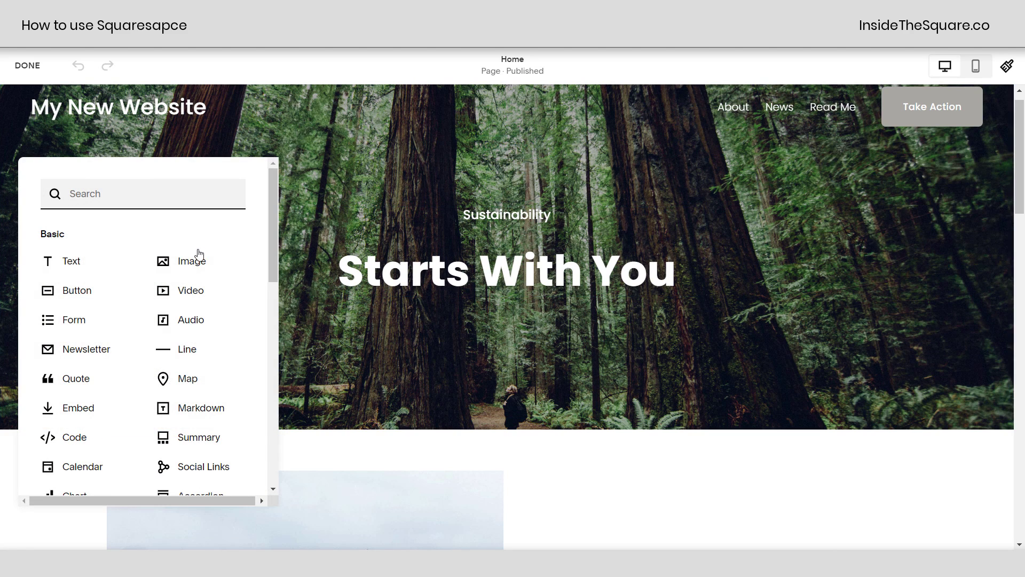
mouse_move(275, 229)
left_mouse_down()
mouse_move(291, 435)
mouse_move(271, 225)
left_mouse_up()
left_click_drag(176, 262, 133, 193)
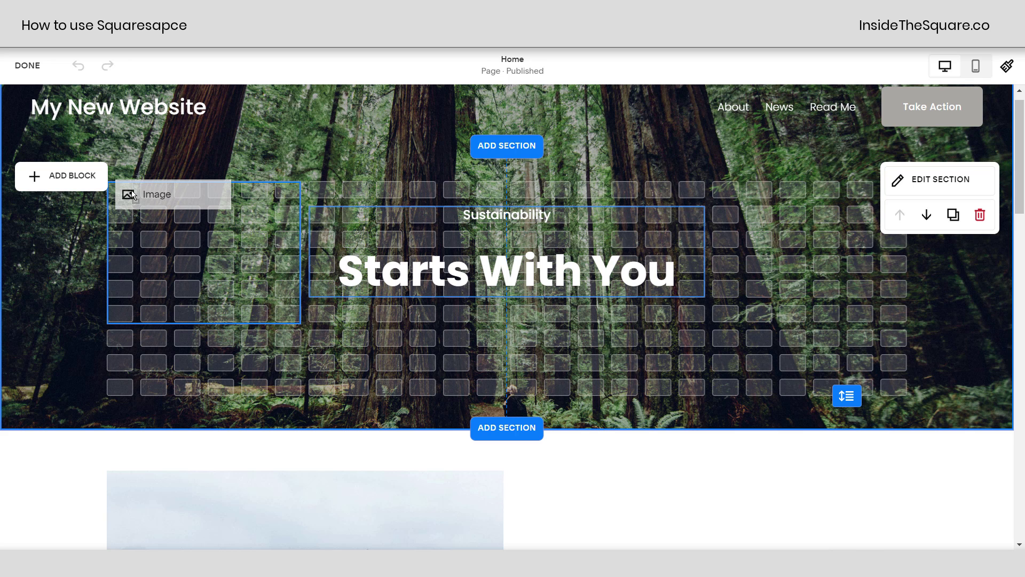
left_click_drag(133, 196, 131, 191)
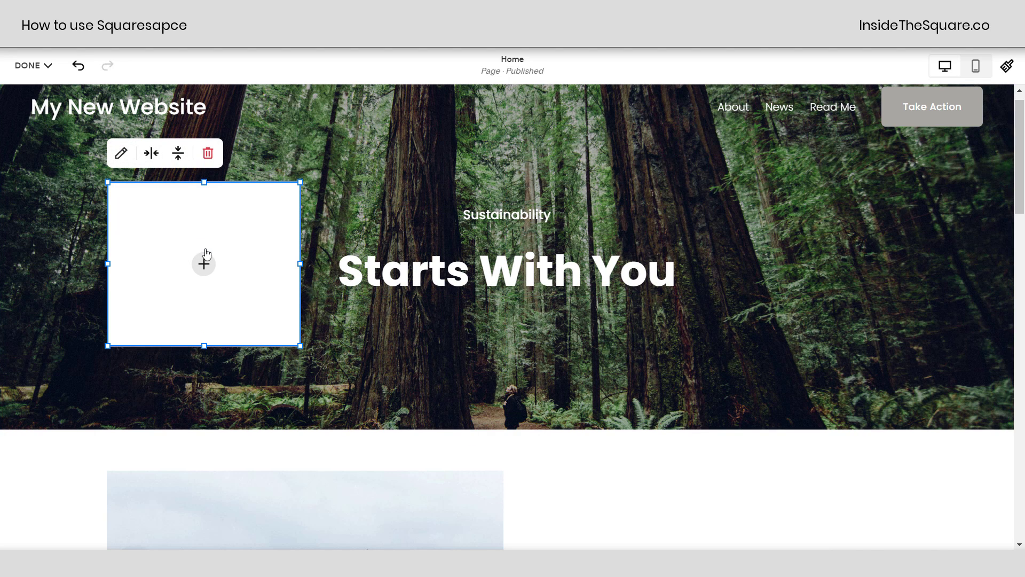
left_click(205, 261)
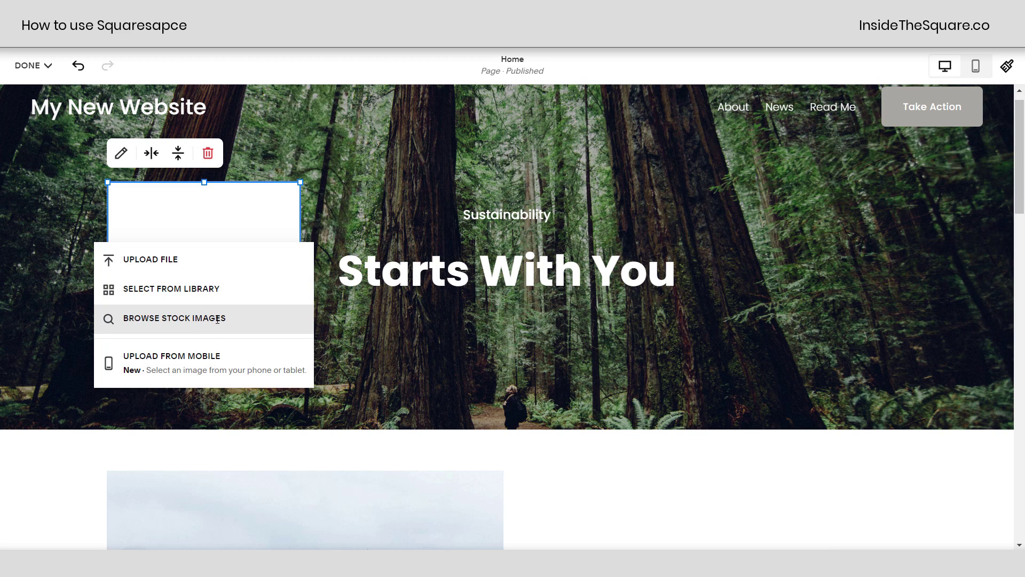
left_click(380, 310)
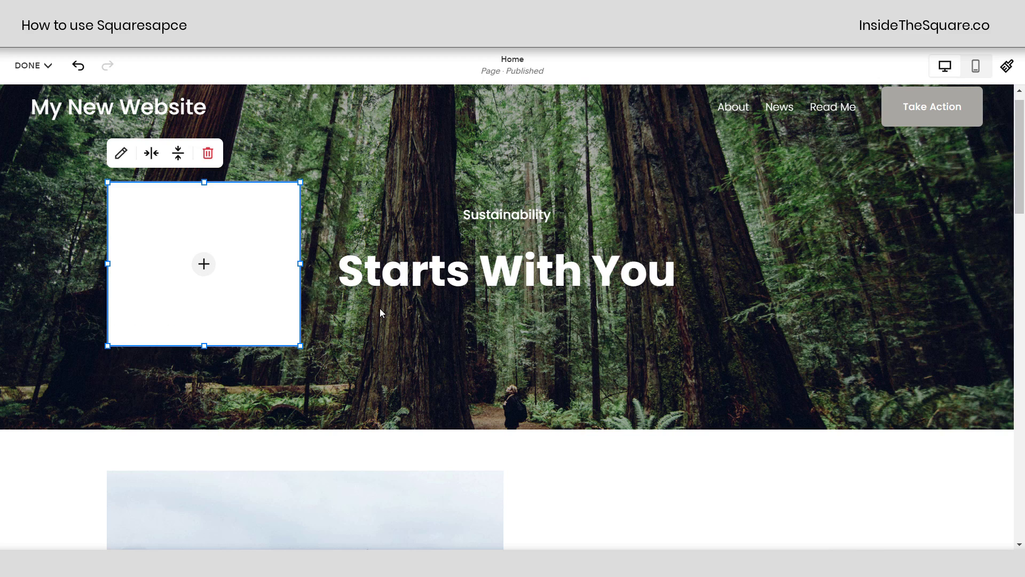
left_click(122, 157)
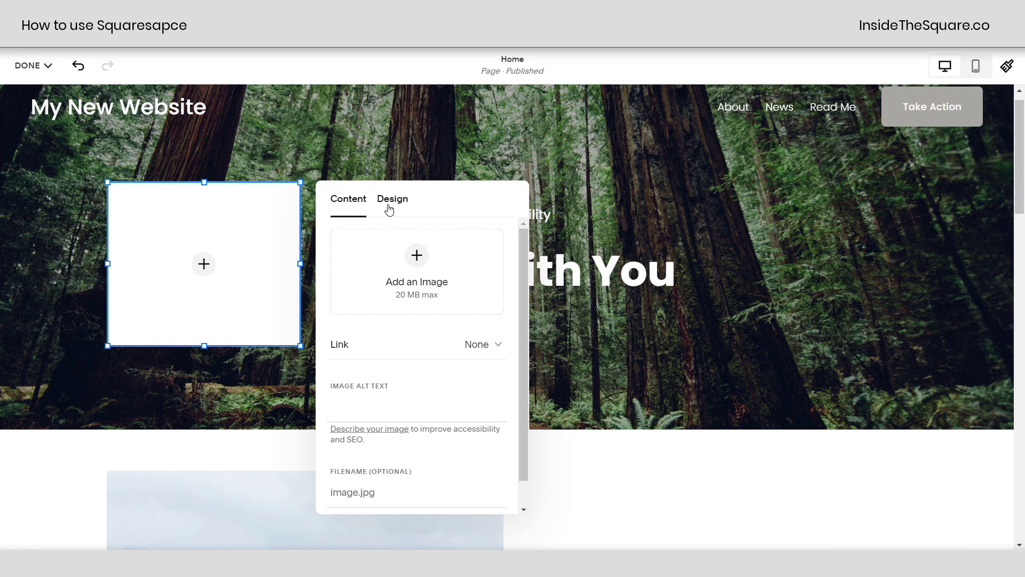
left_click(390, 210)
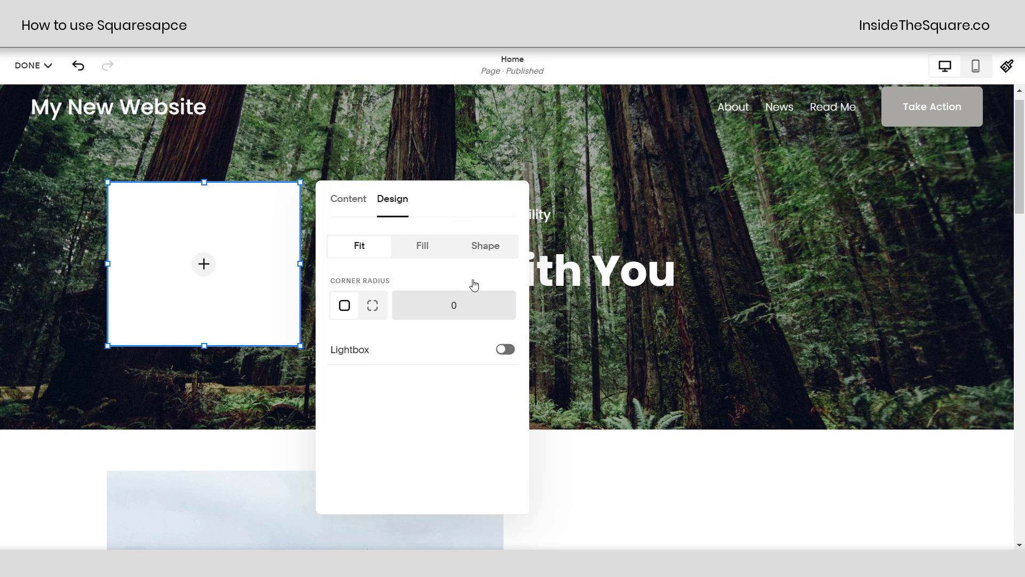
Step: Set the 'Starts With You' text block's padding to S, with its background switched back off
left_click(703, 300)
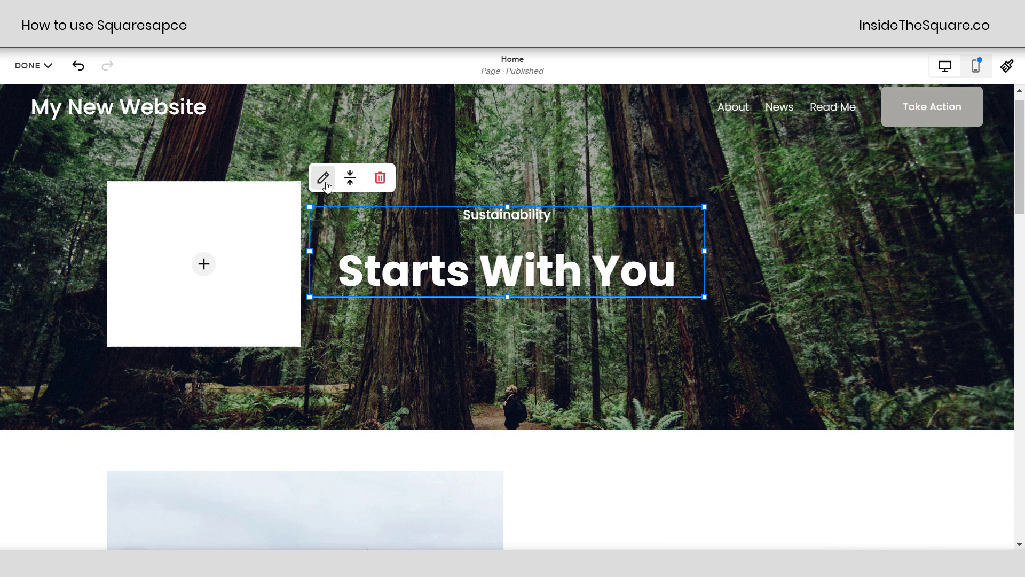
left_click(323, 182)
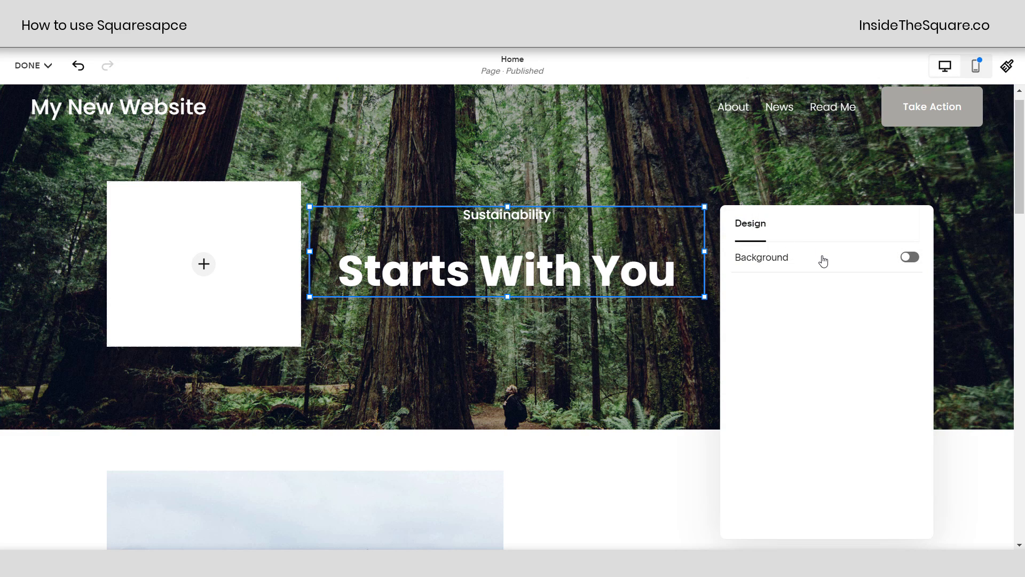
left_click(819, 259)
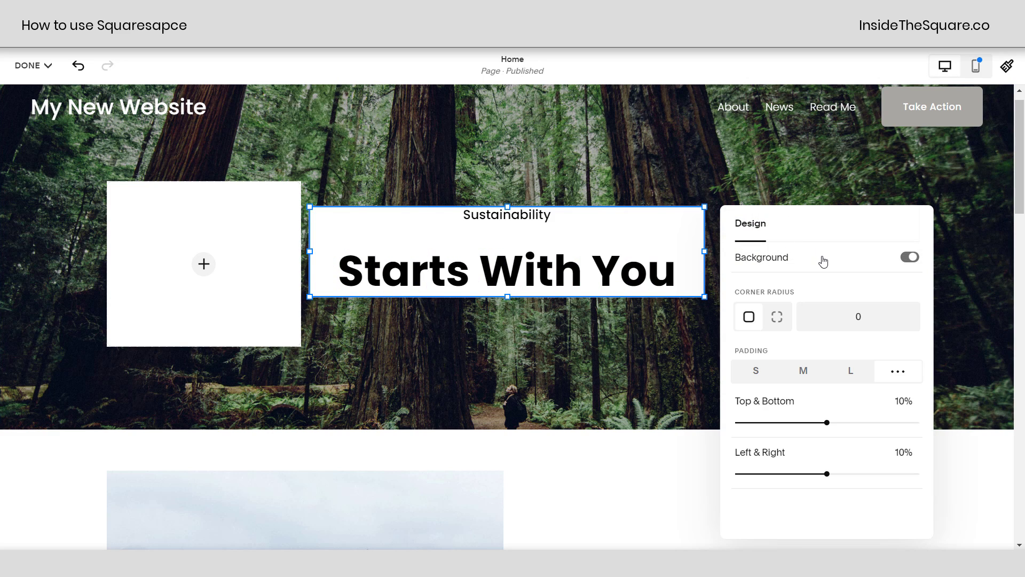
left_click(785, 321)
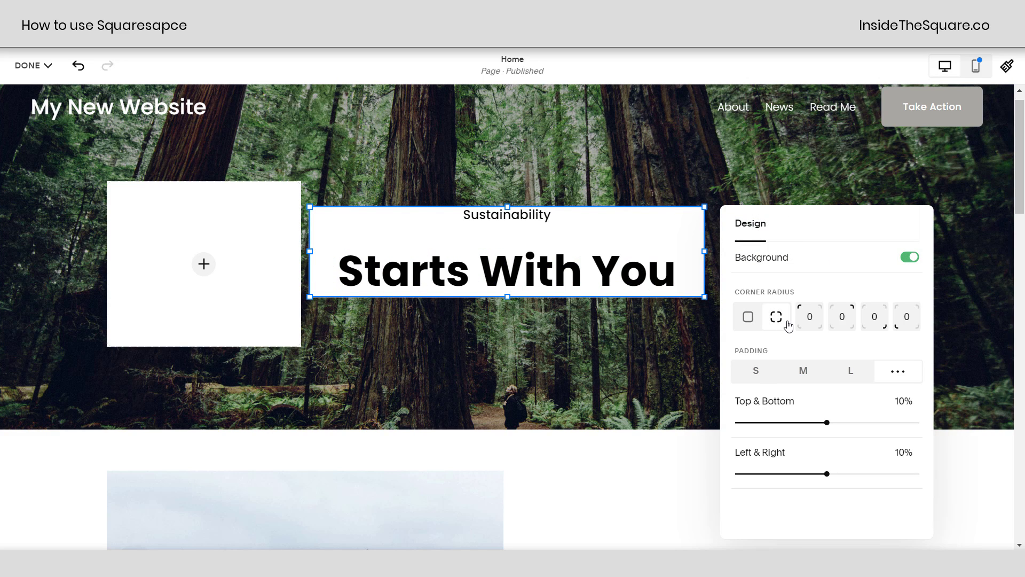
left_click(760, 376)
left_click(748, 316)
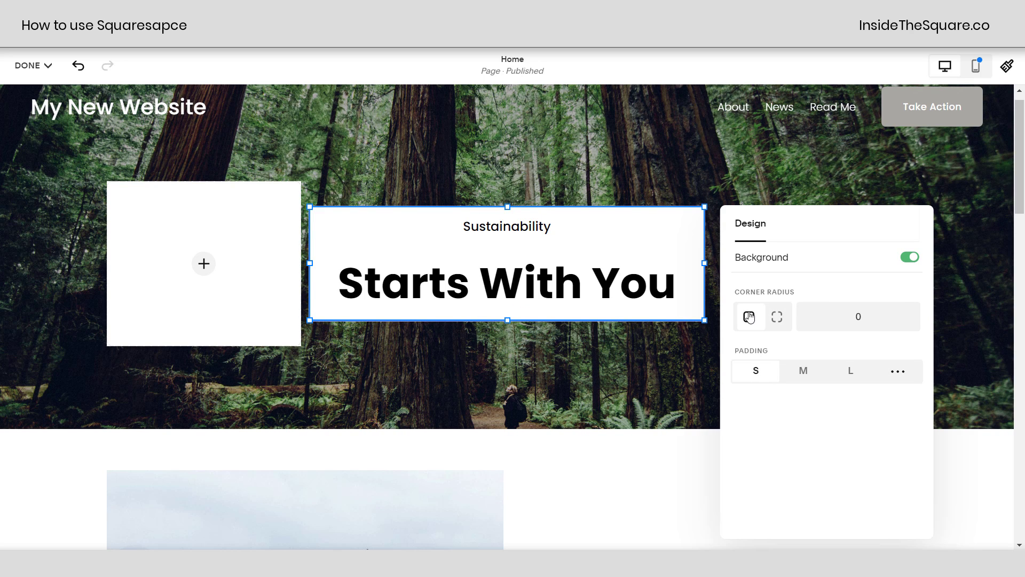
left_click(832, 263)
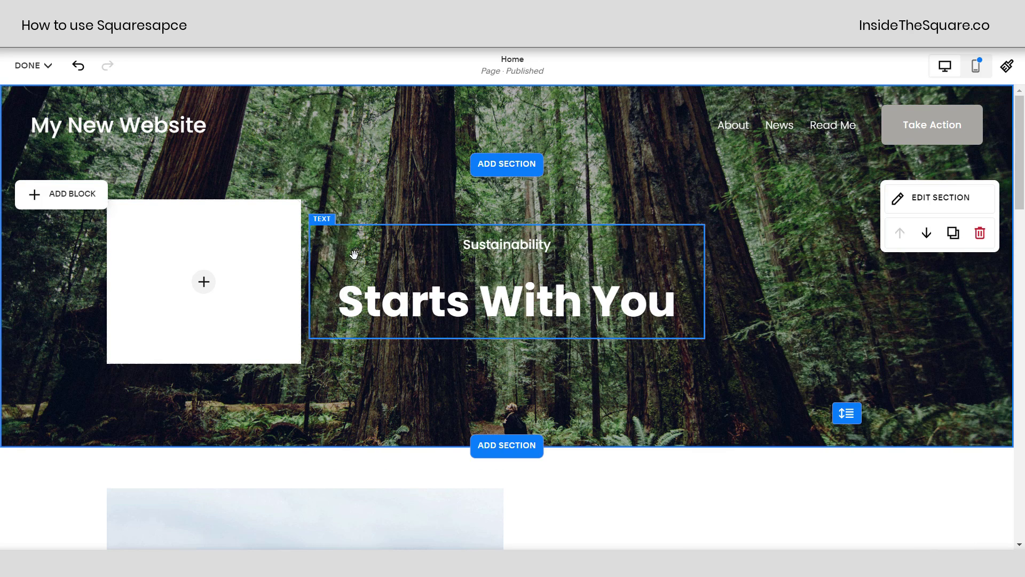
left_click(342, 230)
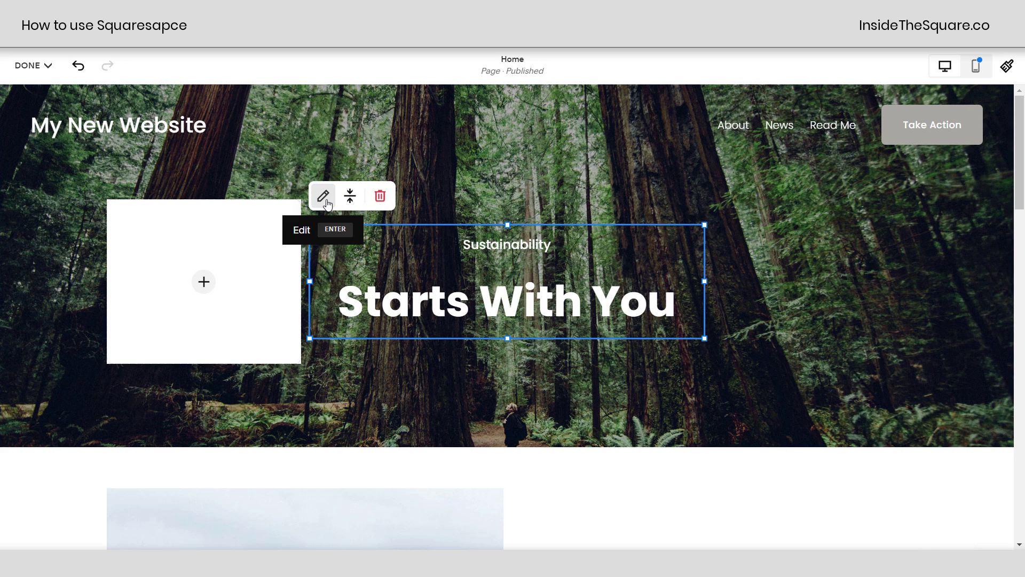
left_click(844, 306)
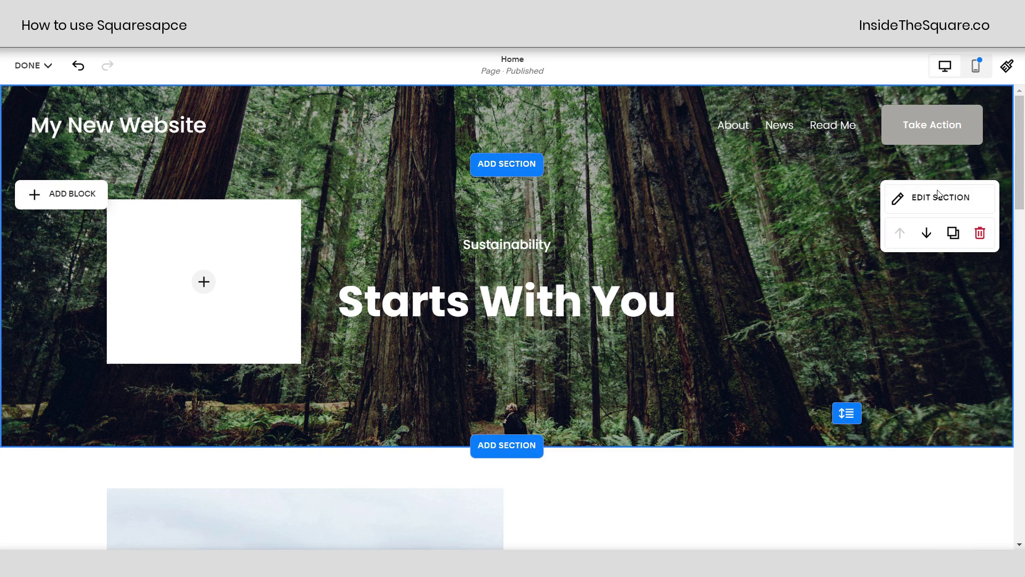
left_click(901, 201)
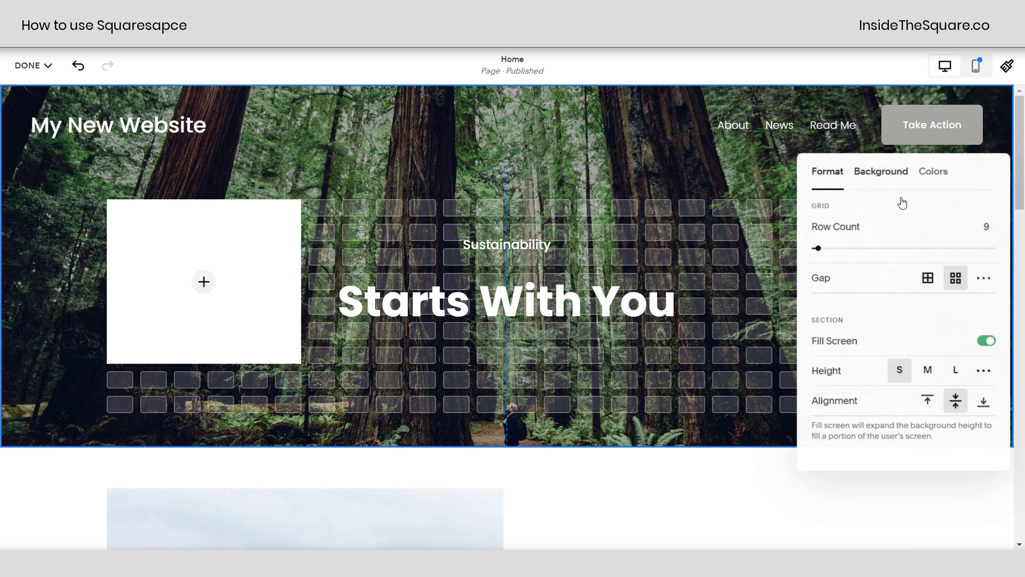
left_click(866, 179)
left_click(935, 181)
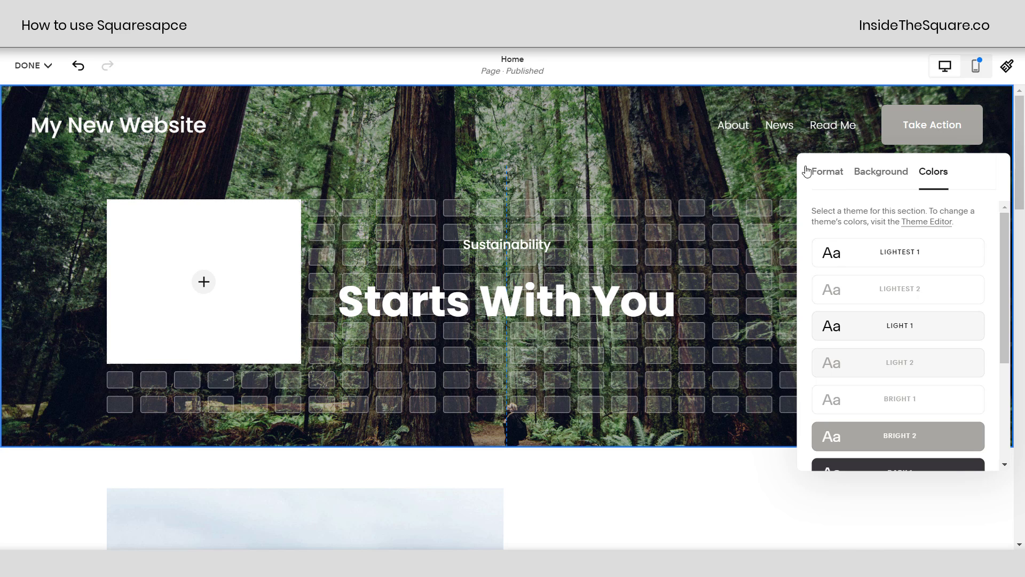
mouse_move(742, 167)
left_click(757, 176)
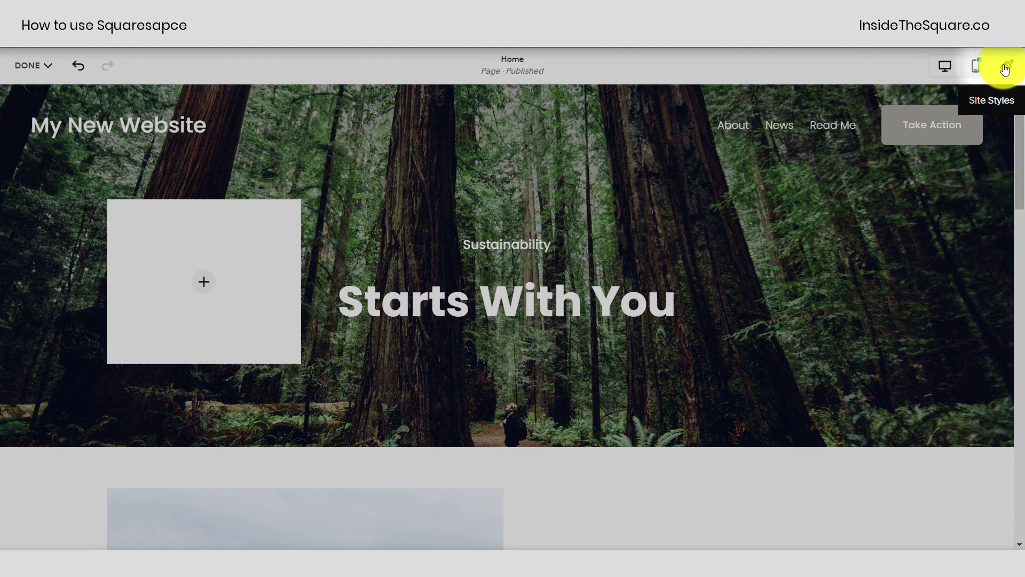
Step: Glance at Site Styles, then save the Home page changes and exit the editor
left_click(1004, 67)
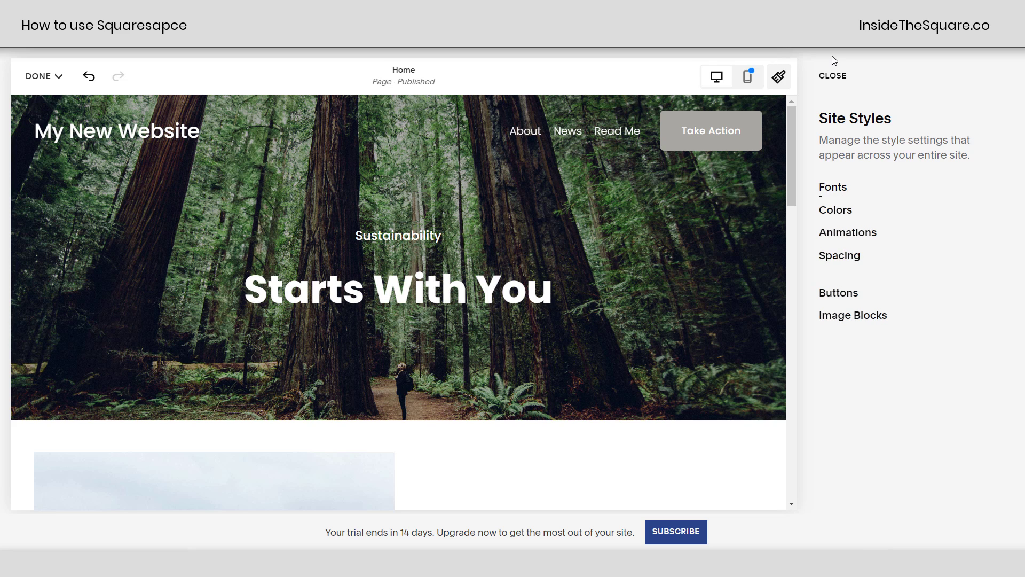
left_click(835, 77)
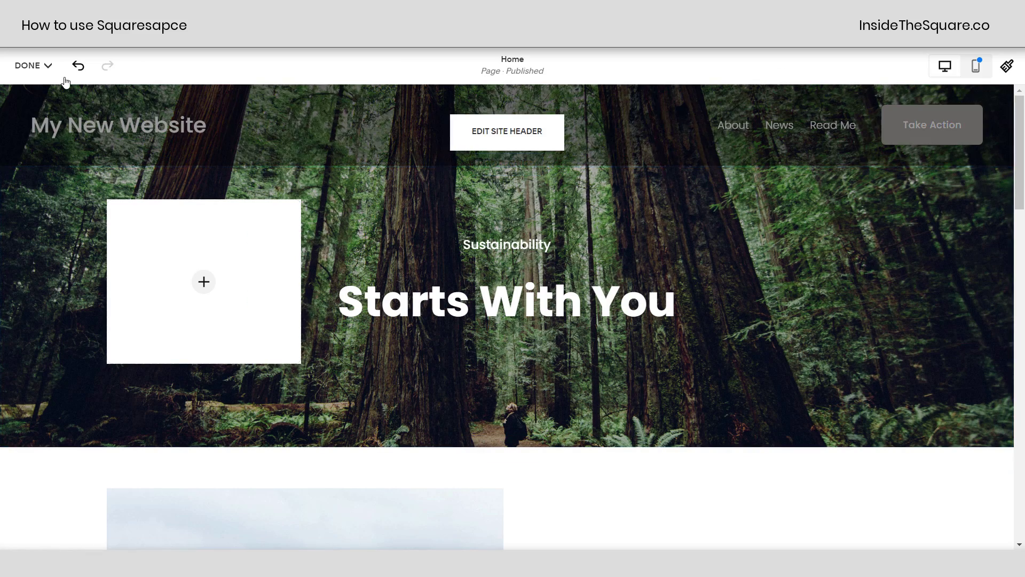
left_click(33, 65)
left_click(52, 114)
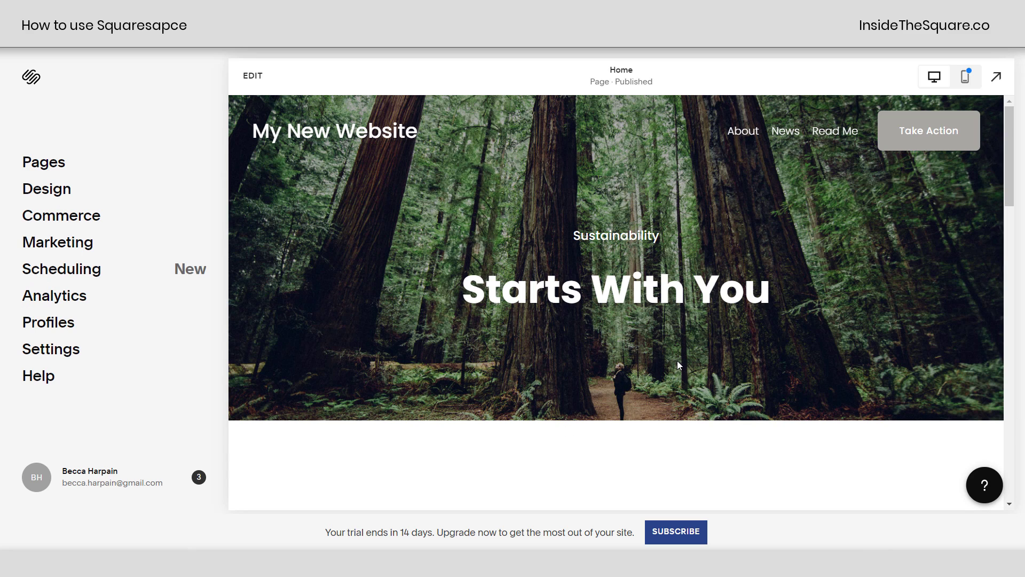
Step: Open the What We Do page from the About folder in the editor
left_click(60, 169)
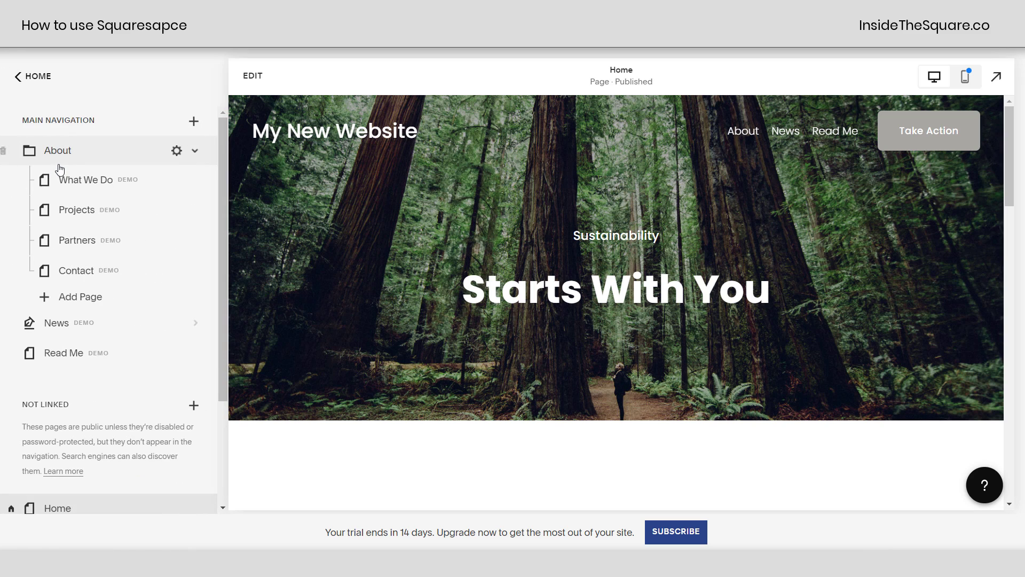
left_click(119, 191)
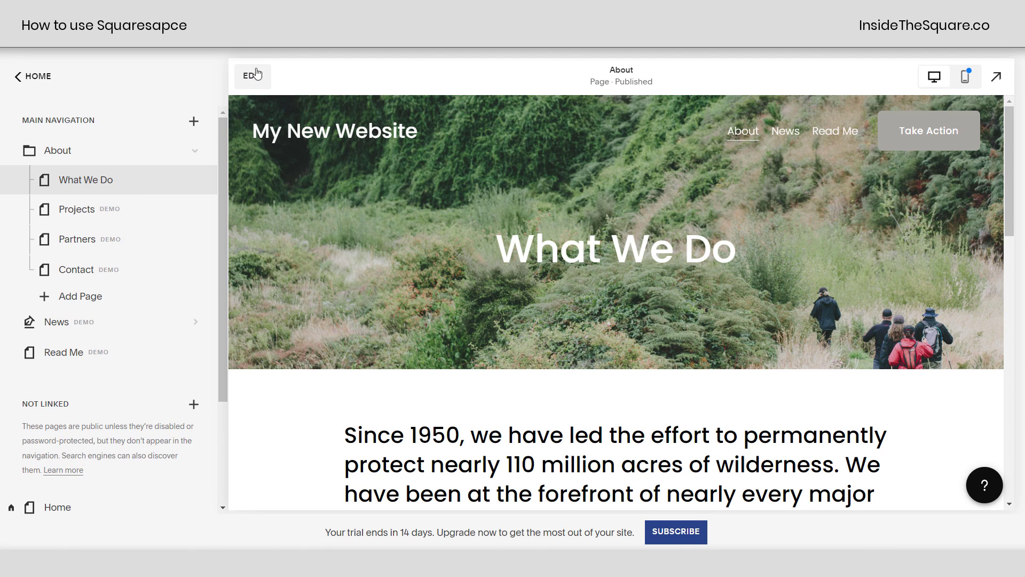
left_click(252, 76)
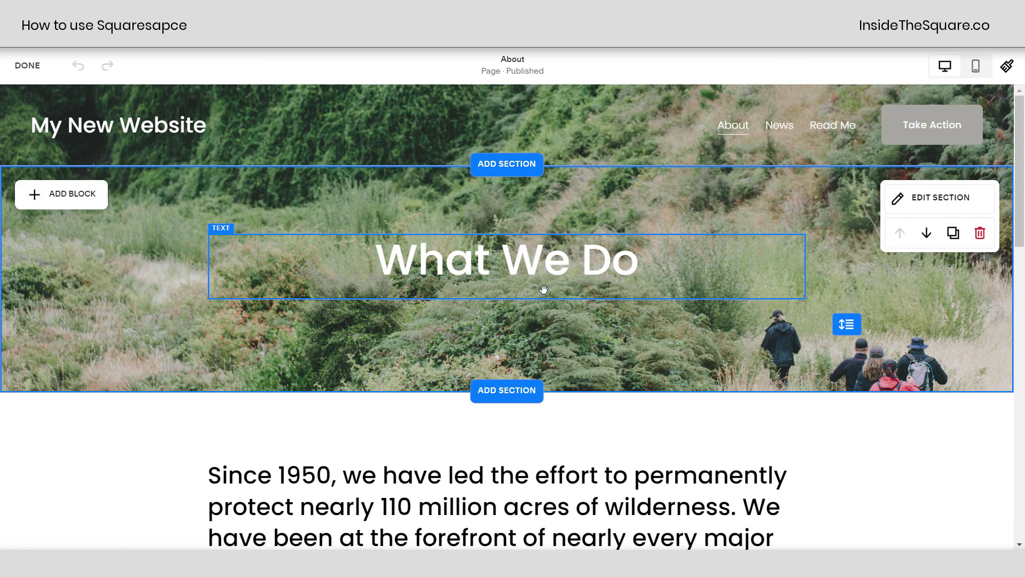
left_click(75, 196)
scroll(137, 333, "down", 4)
scroll(137, 333, "up", 4)
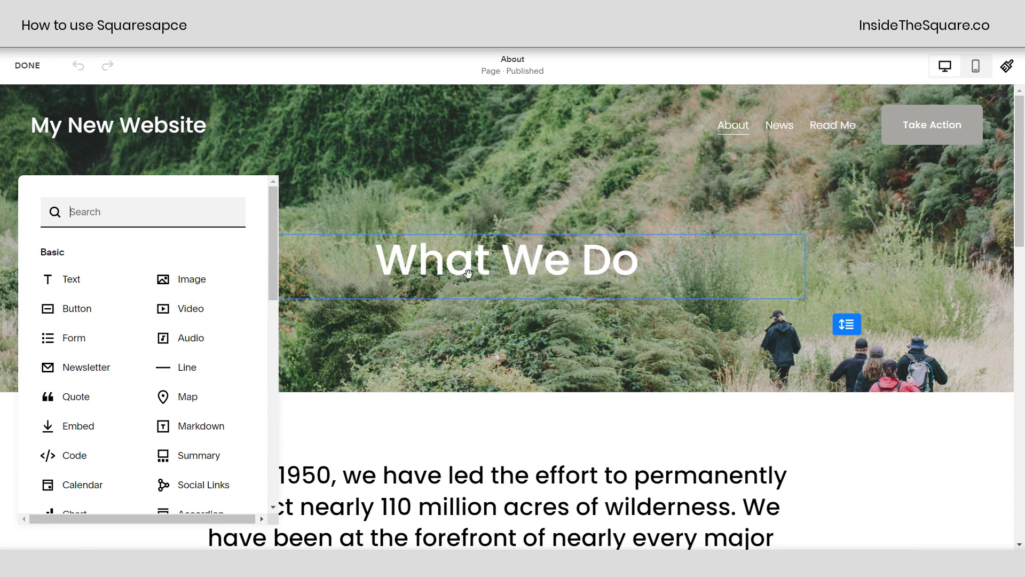
left_click(449, 319)
scroll(449, 319, "down", 4)
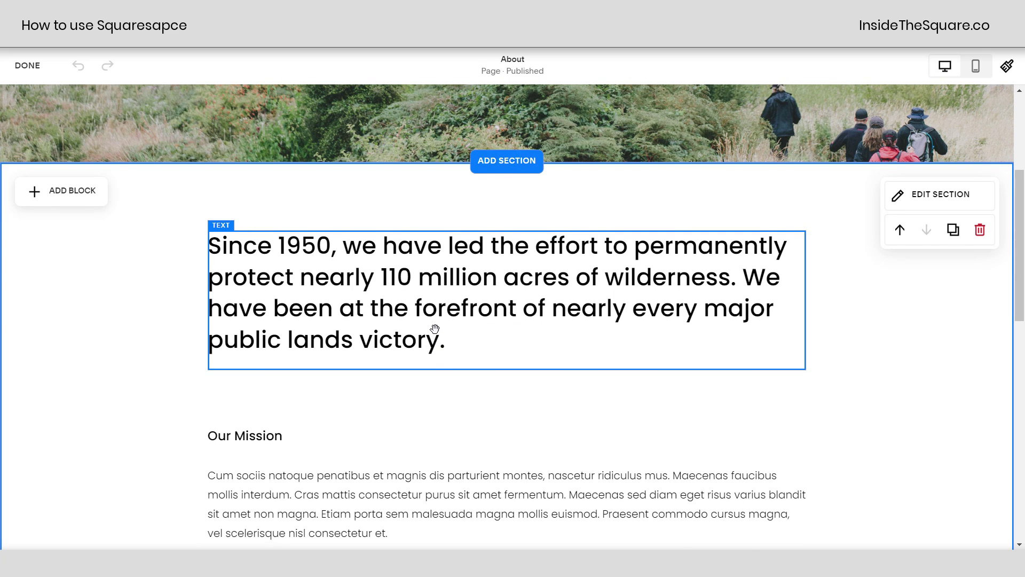
left_click(436, 329)
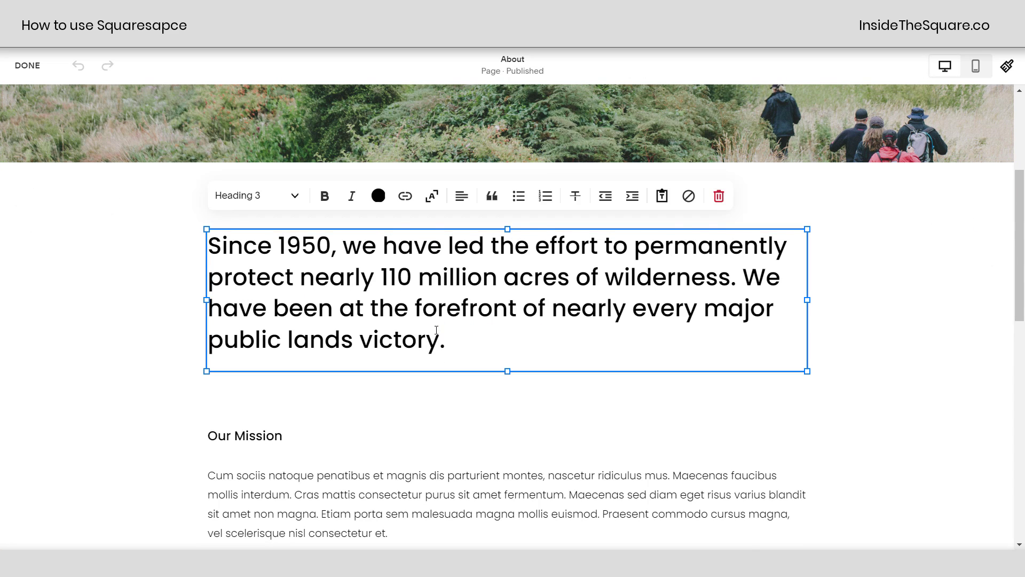
triple_click(436, 330)
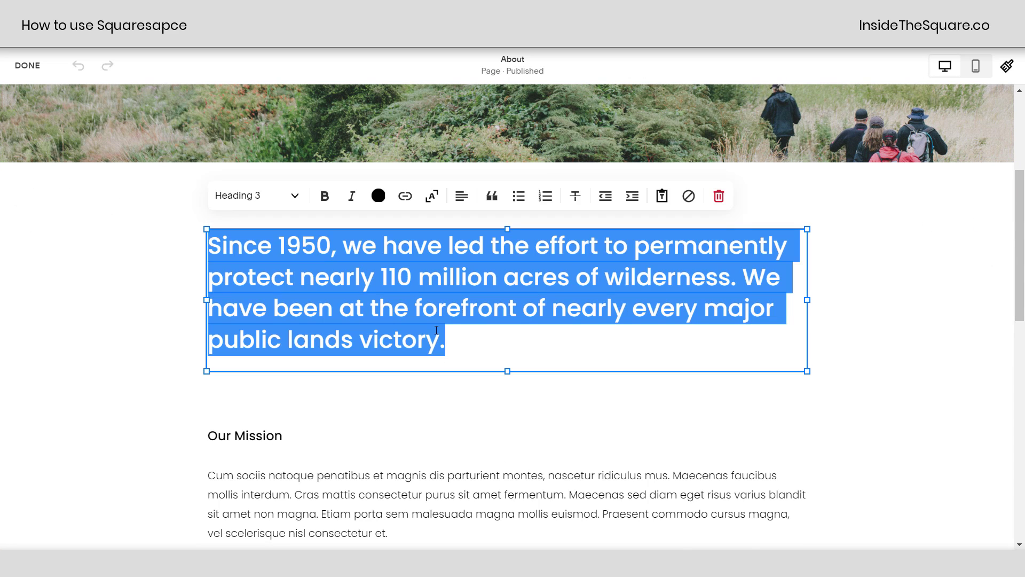
left_click(272, 199)
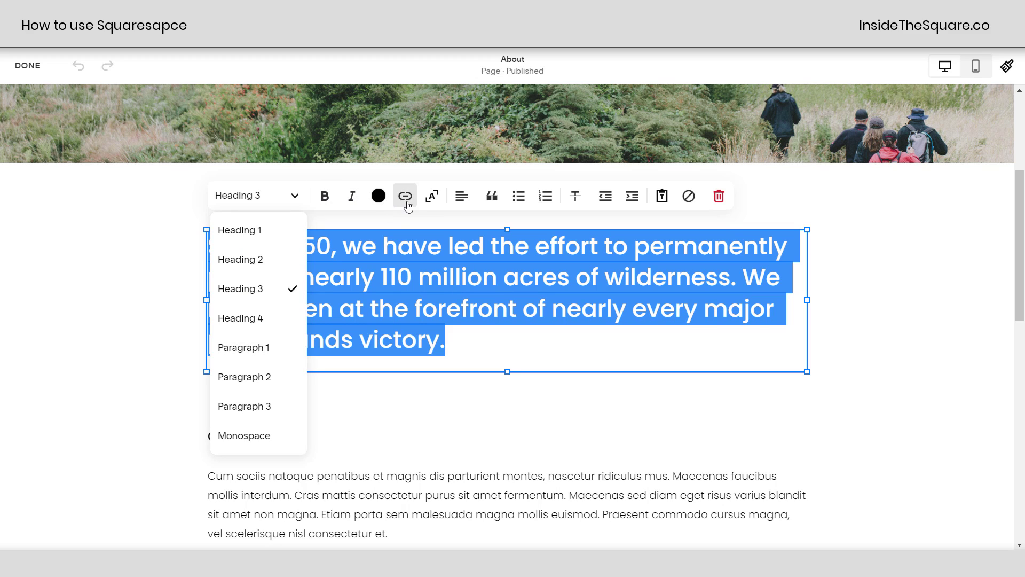
left_click(543, 343)
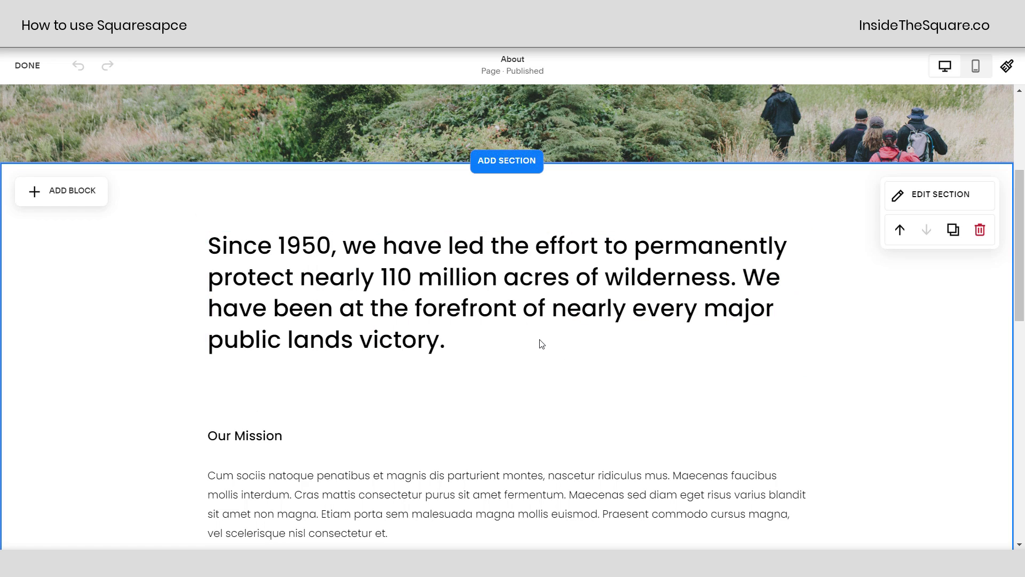
double_click(463, 305)
left_click(428, 246)
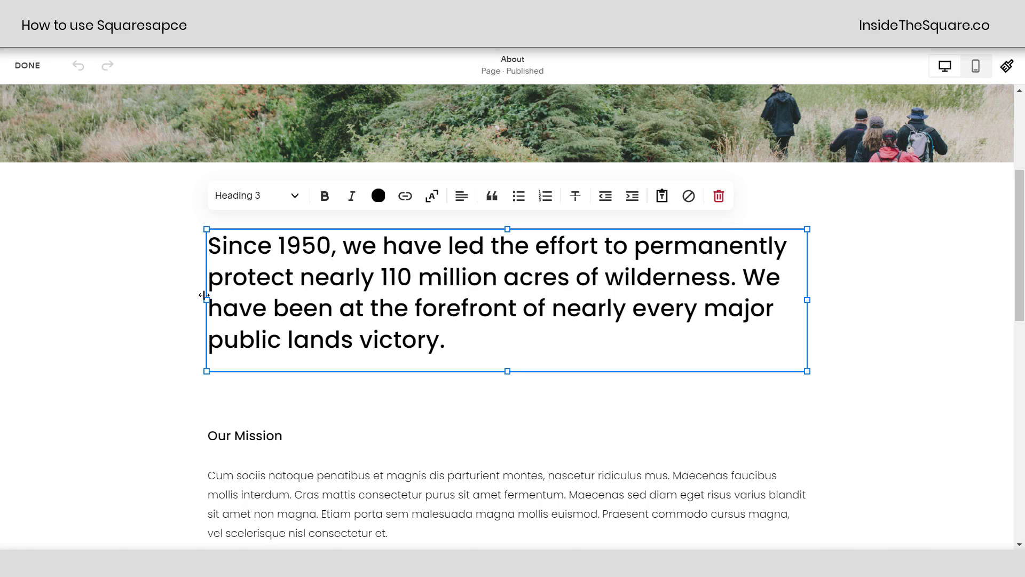
Step: Place a new Image block to the left of the 'Since 1950' paragraph
left_click(181, 286)
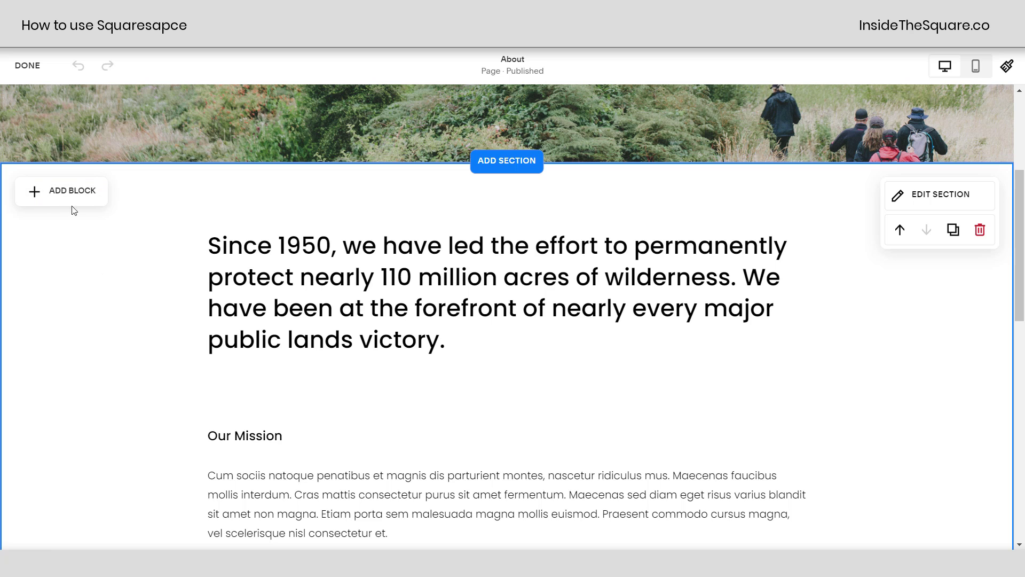
left_click(63, 193)
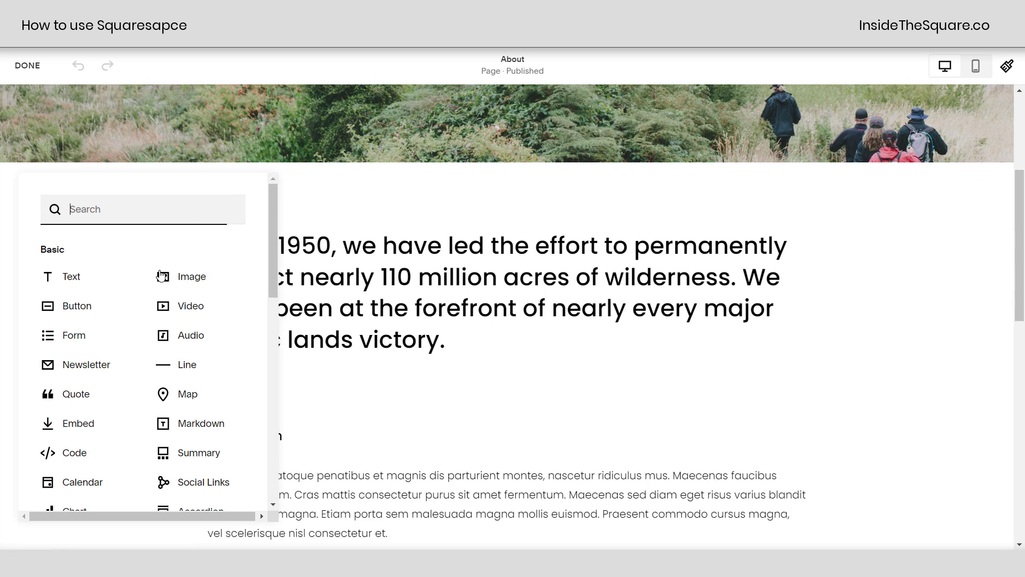
left_click_drag(167, 280, 173, 238)
key("Escape")
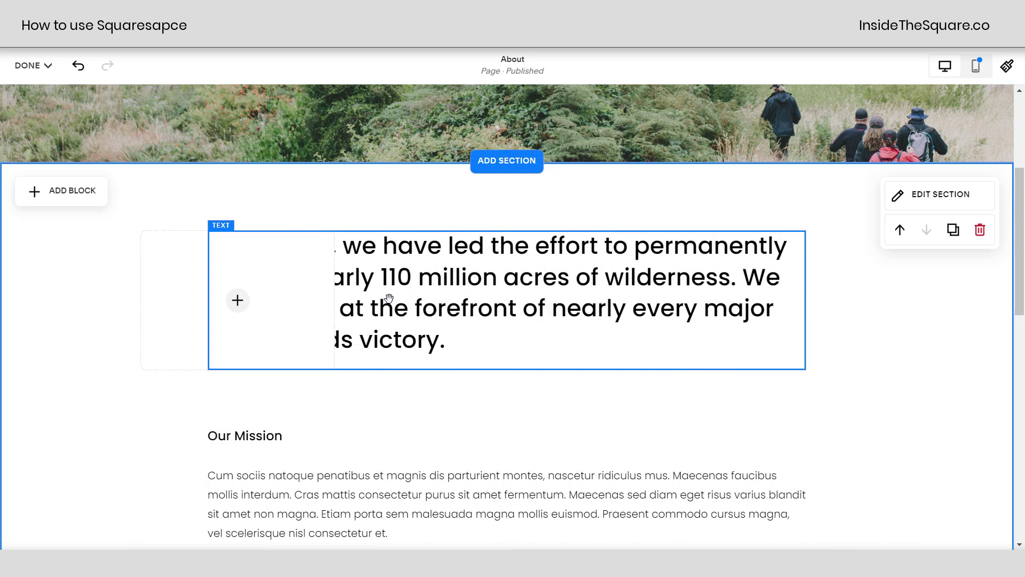
Step: Move the 'Since 1950' text block right and narrow it from its left edge
left_click(388, 298)
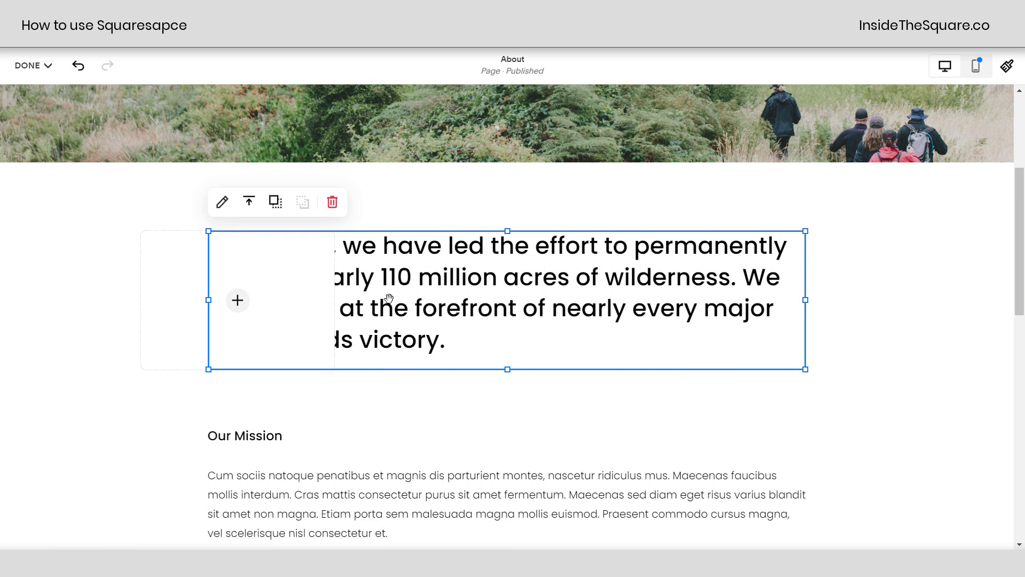
left_click_drag(389, 297, 425, 295)
left_click_drag(276, 300, 353, 306)
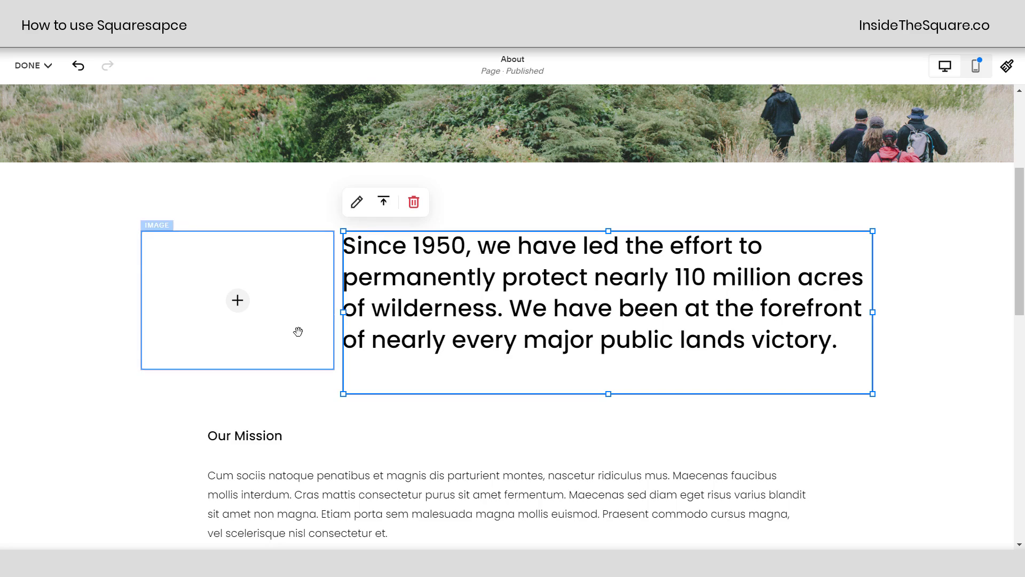
Step: Drag the 'Since 1950' text over the image block and bring it forward in front
left_click_drag(390, 284, 295, 271)
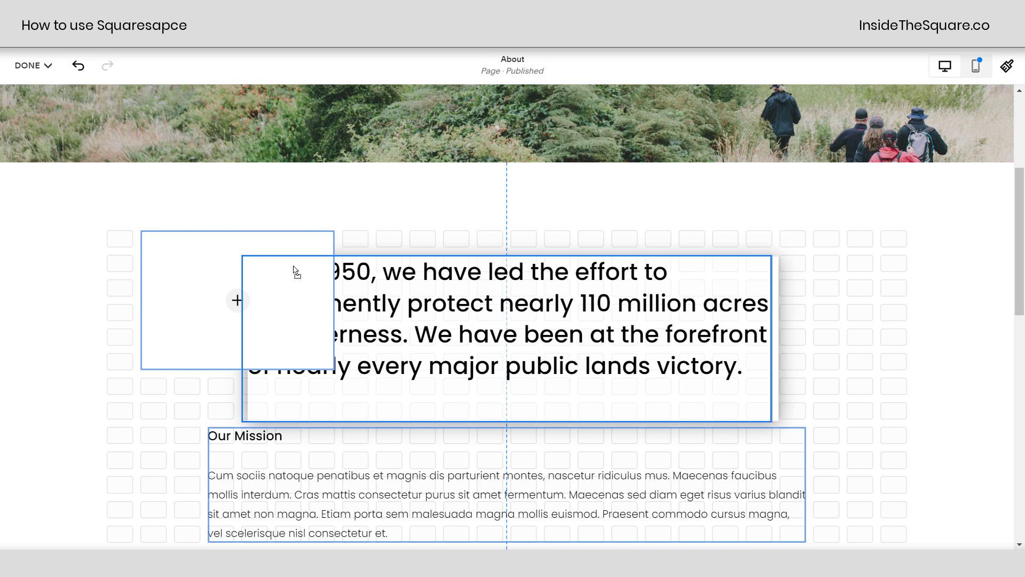
left_click_drag(294, 271, 295, 271)
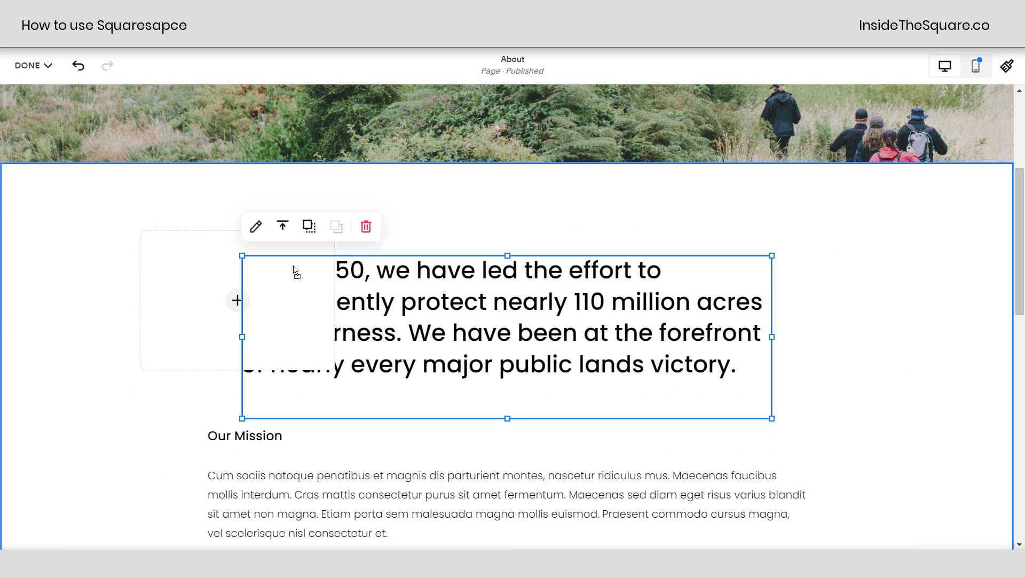
left_click(309, 229)
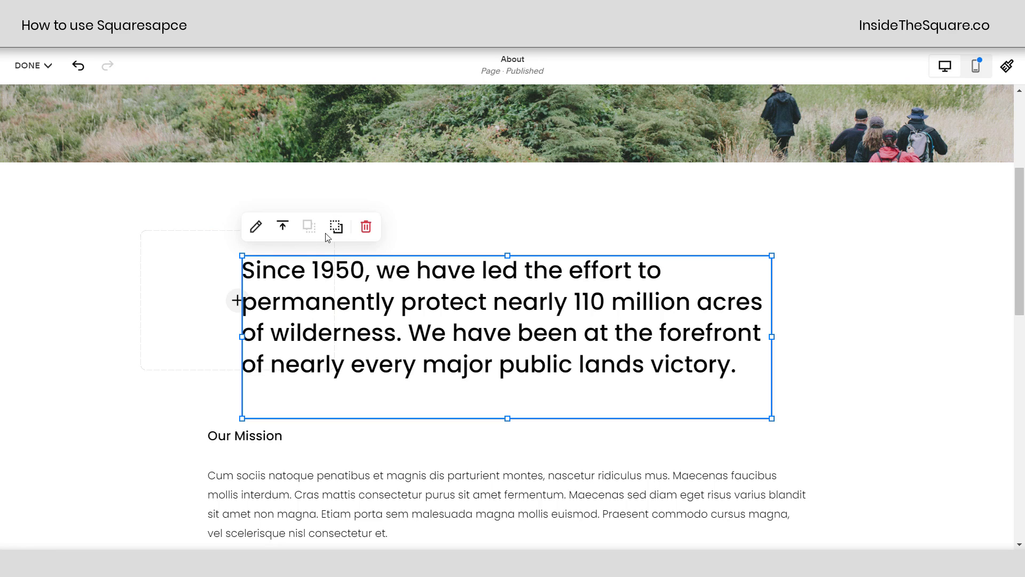
left_click(591, 200)
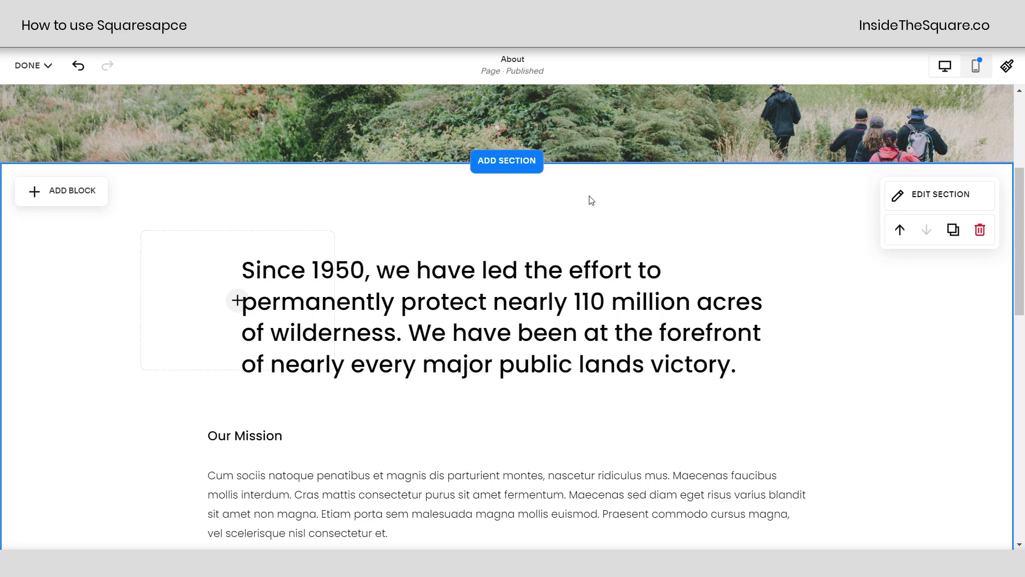
left_click(422, 257)
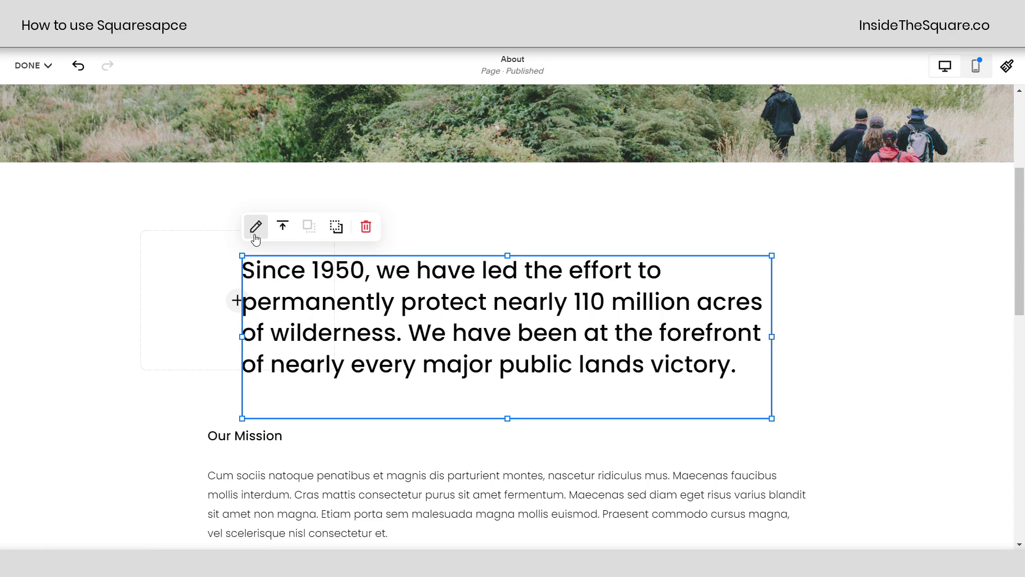
left_click(177, 244)
left_click(167, 240)
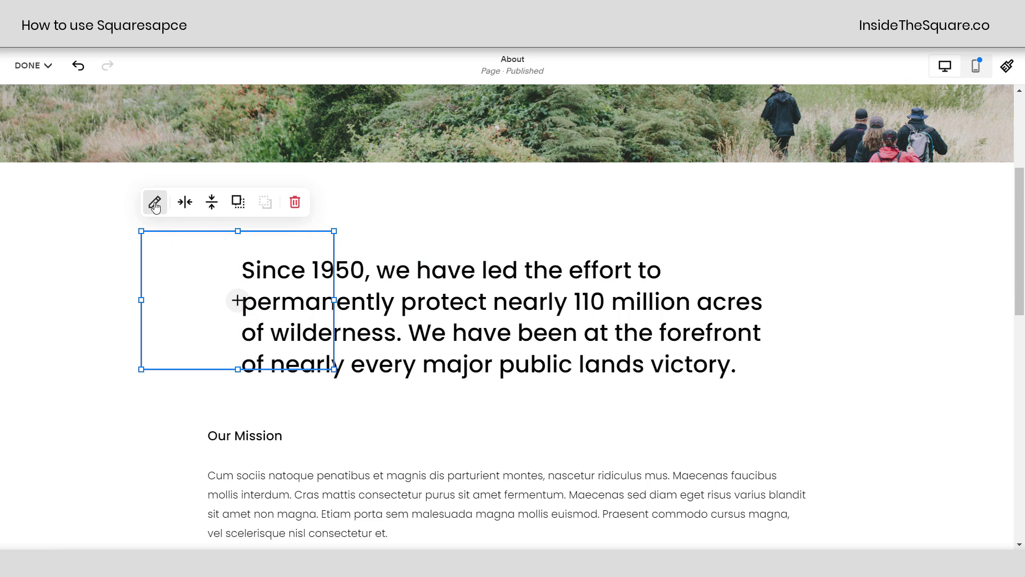
left_click(155, 203)
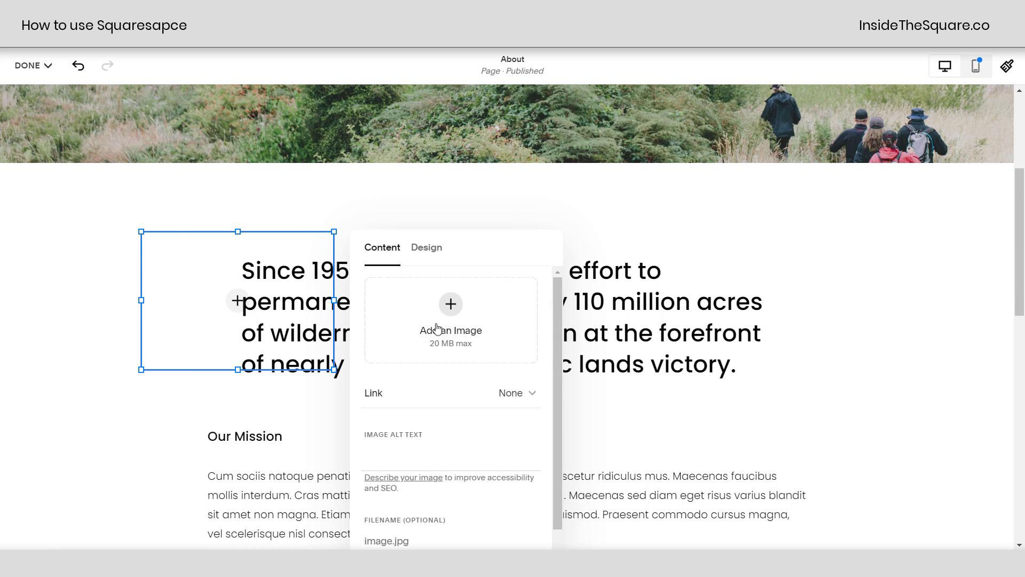
left_click(460, 302)
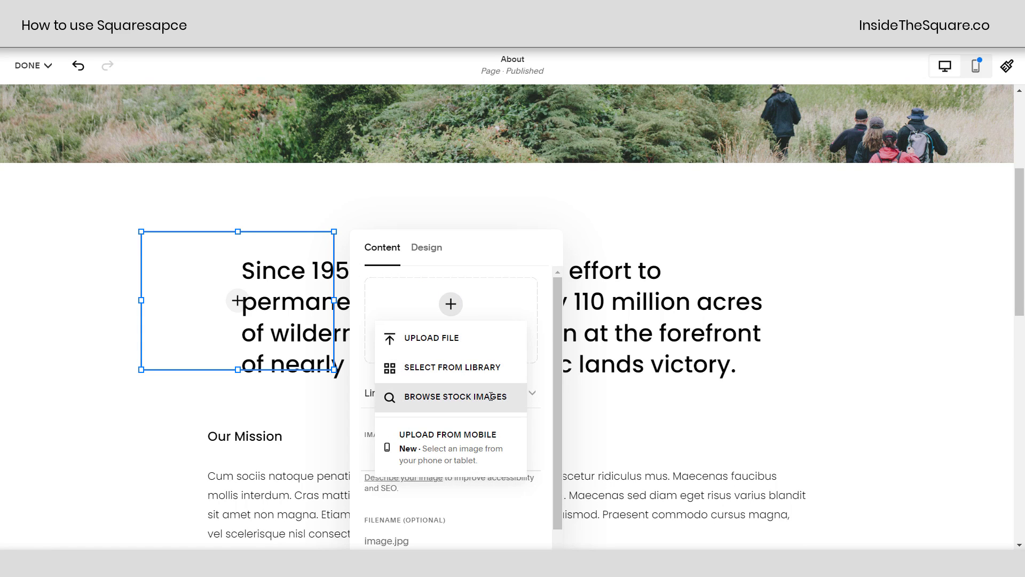
left_click(431, 250)
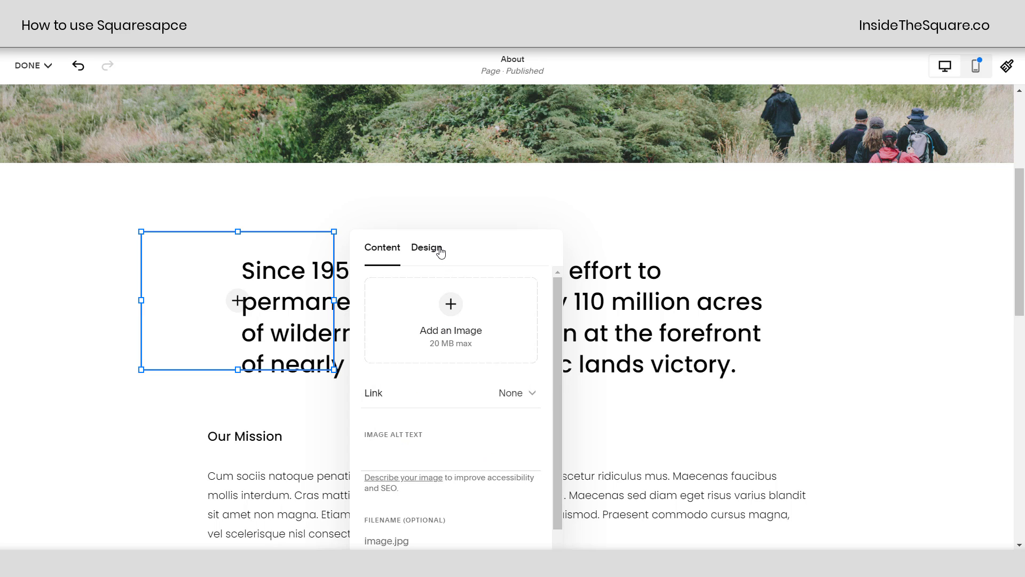
left_click(435, 250)
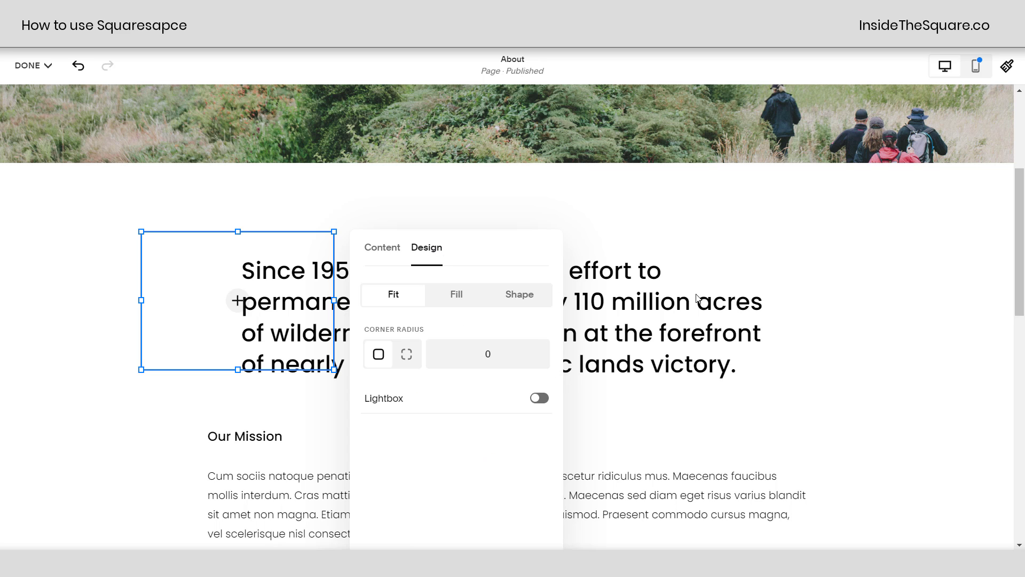
left_click(767, 224)
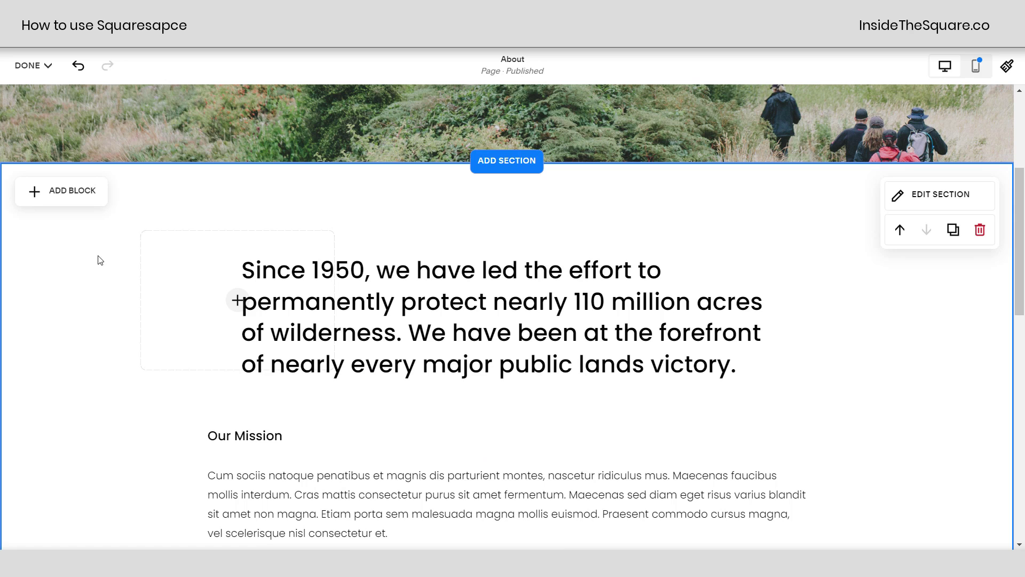
left_click(89, 203)
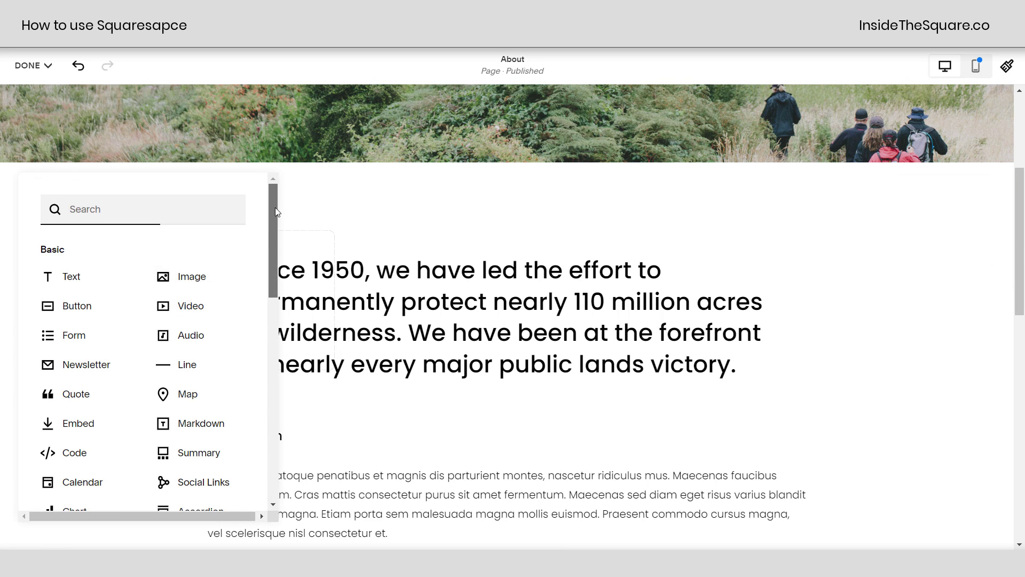
left_click_drag(274, 207, 273, 177)
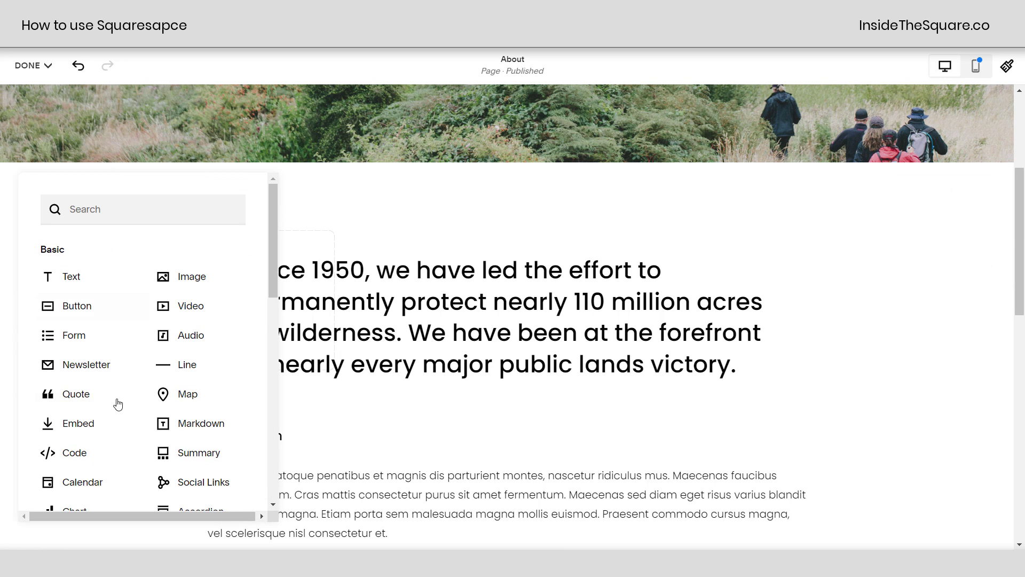
left_click(480, 206)
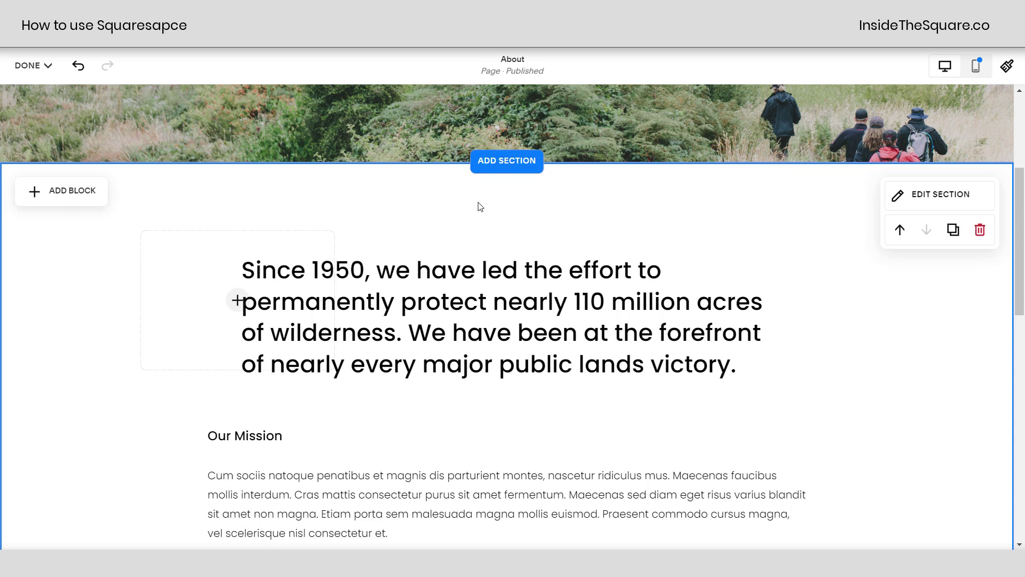
Step: Review Site Styles, then save the What We Do page edits and leave the editor
left_click(1009, 65)
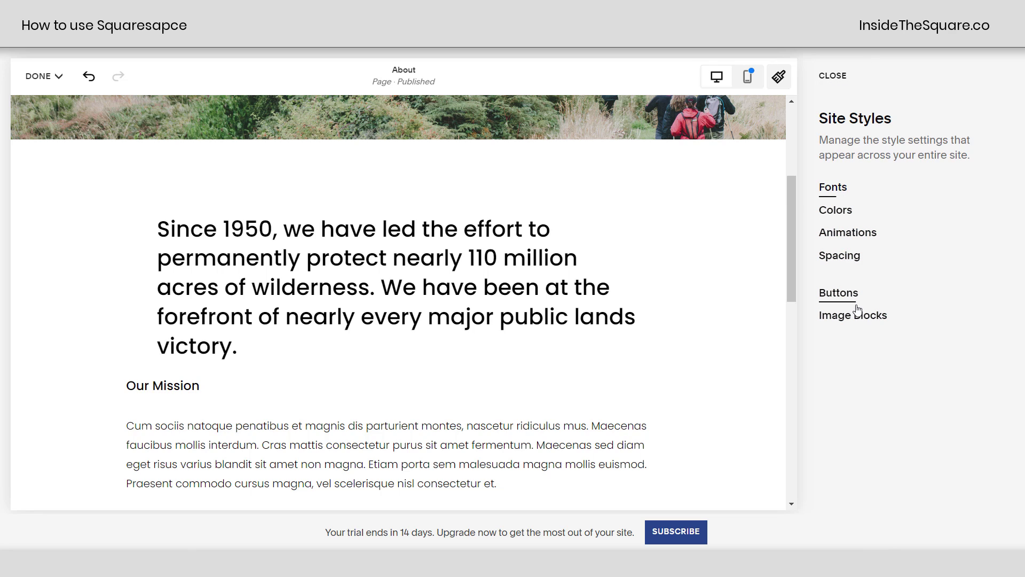
left_click(833, 76)
left_click(29, 66)
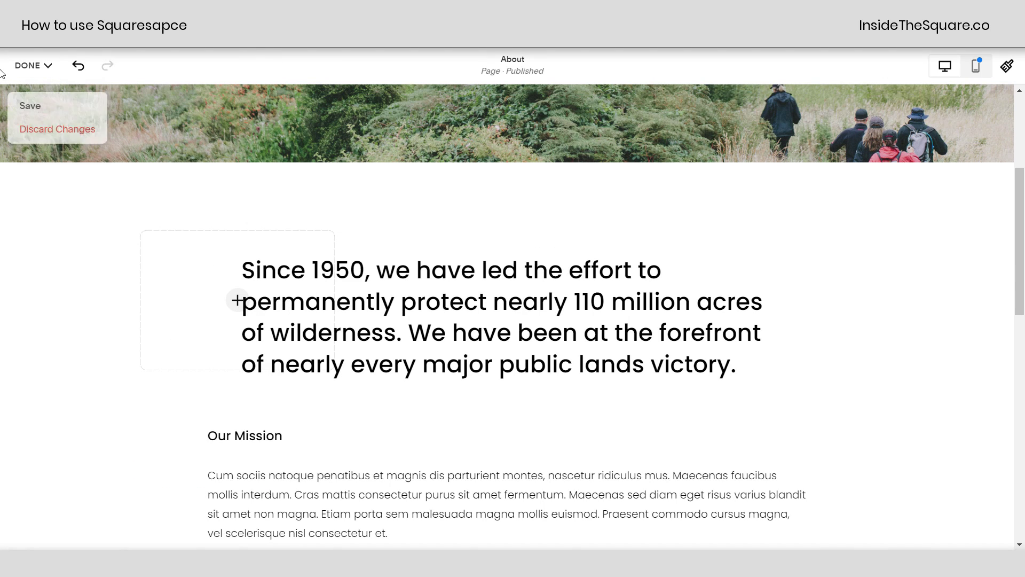
left_click(33, 107)
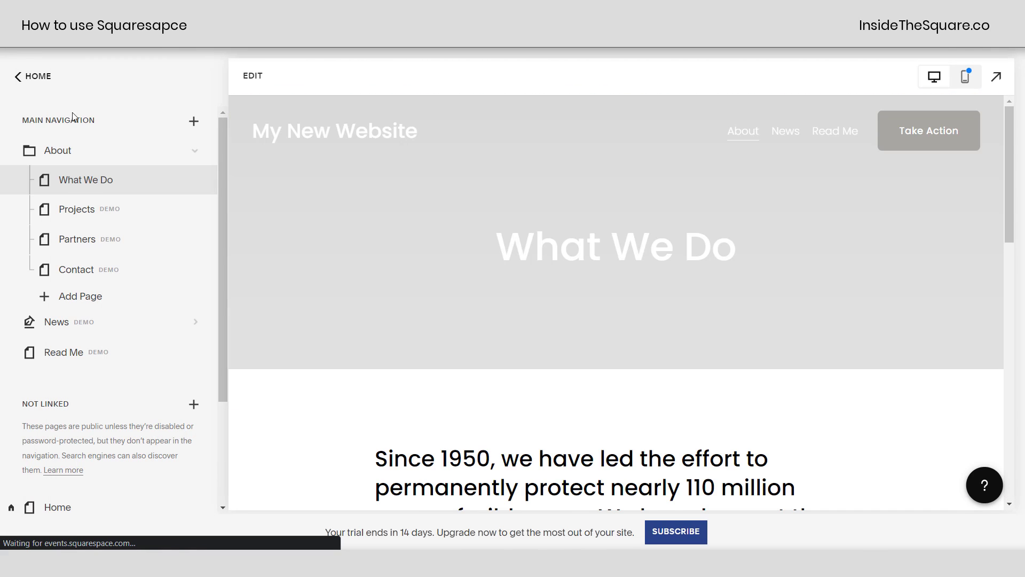